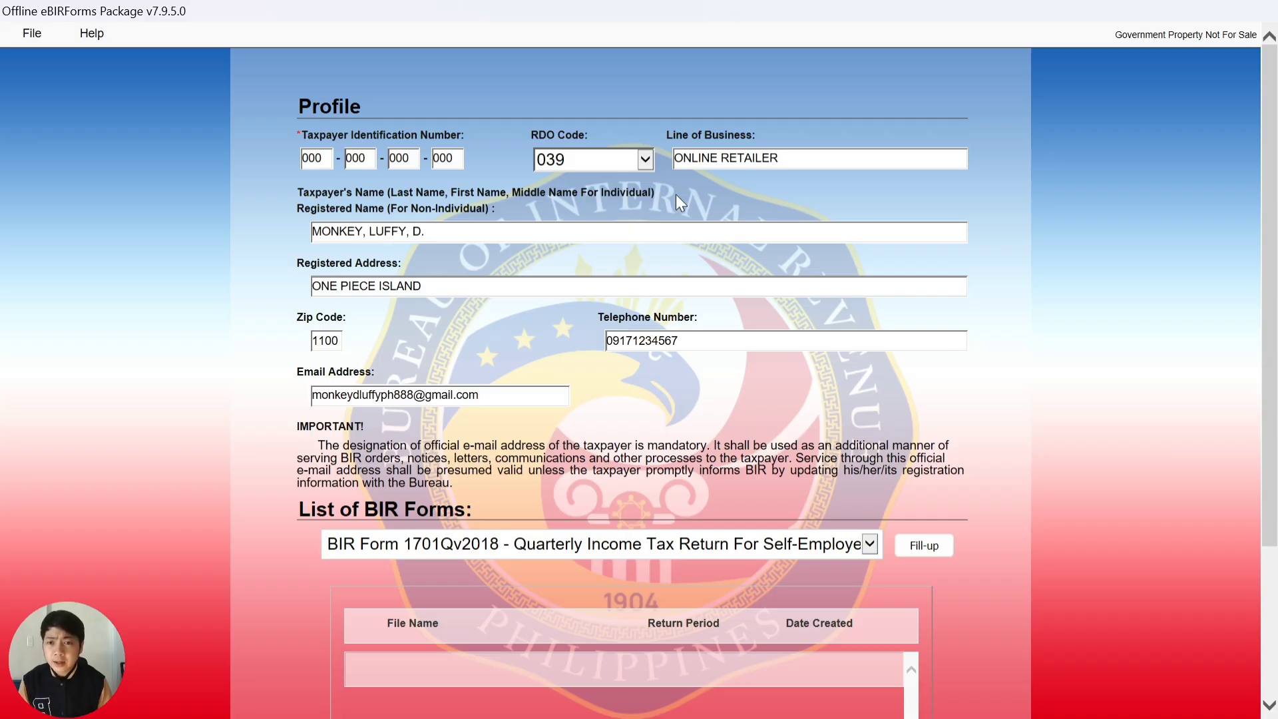
left_click(328, 157)
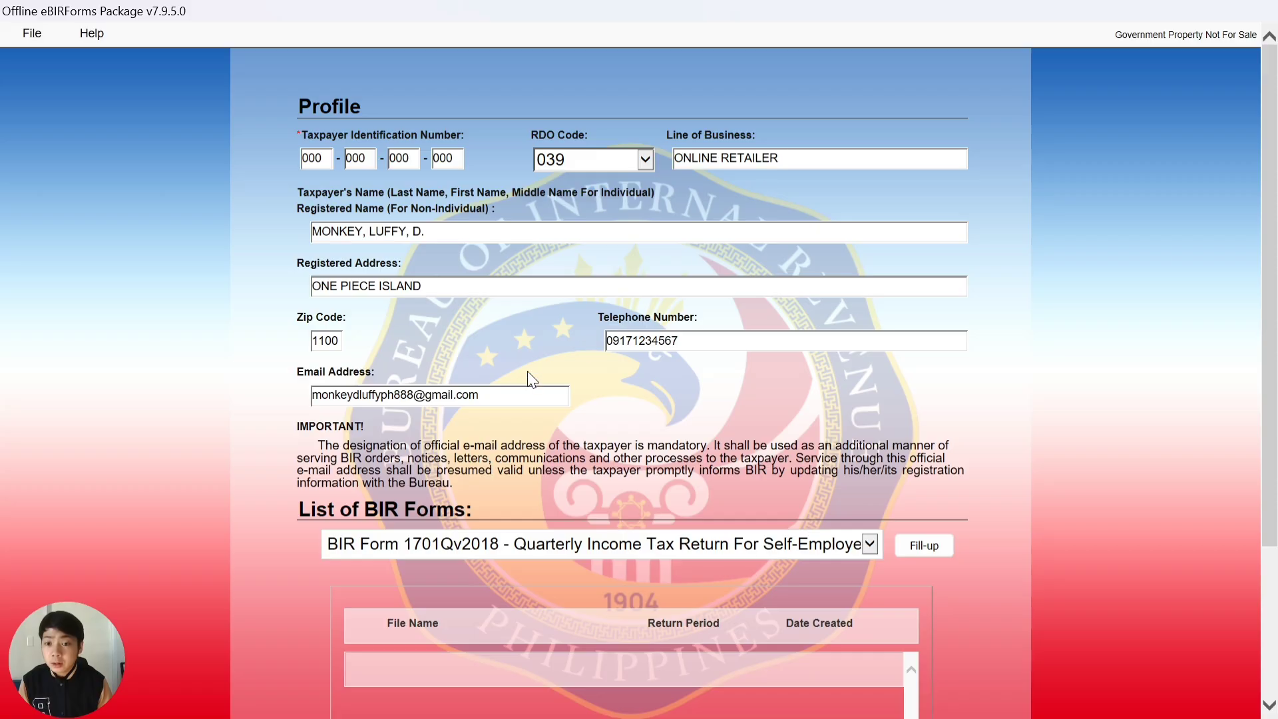
scroll(532, 379, "down", 3)
scroll(528, 371, "down", 3)
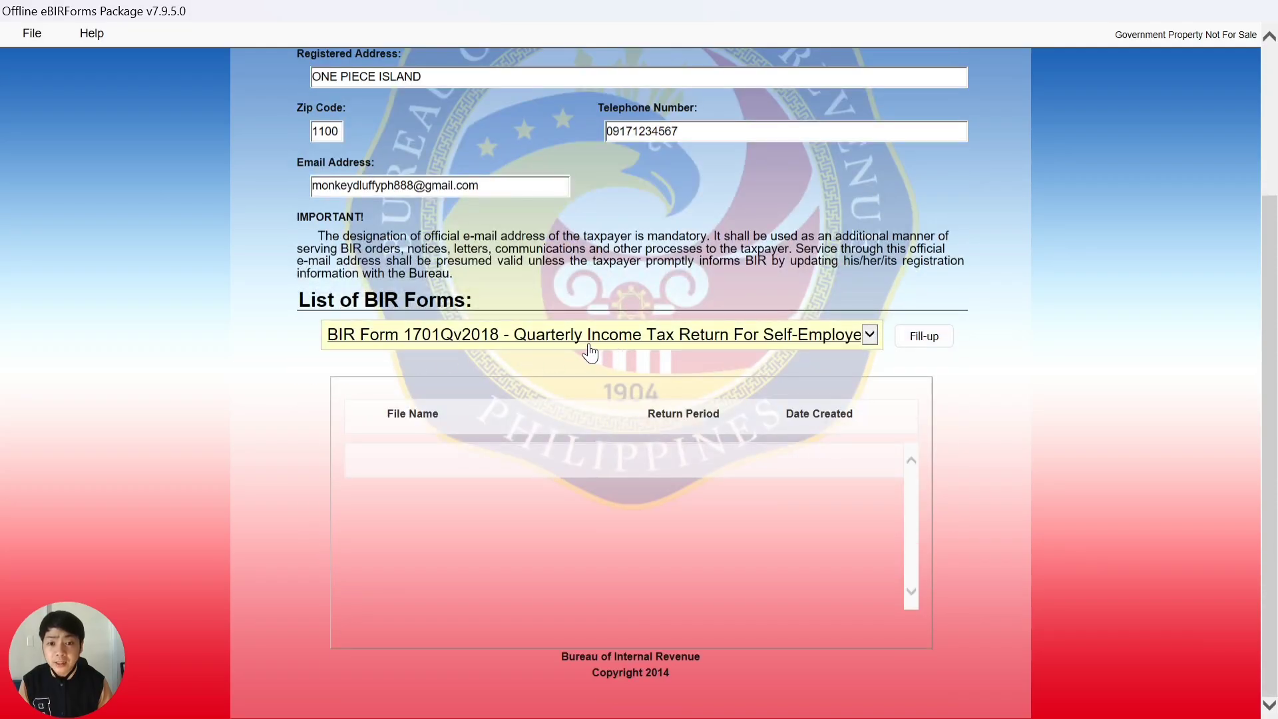
left_click(859, 347)
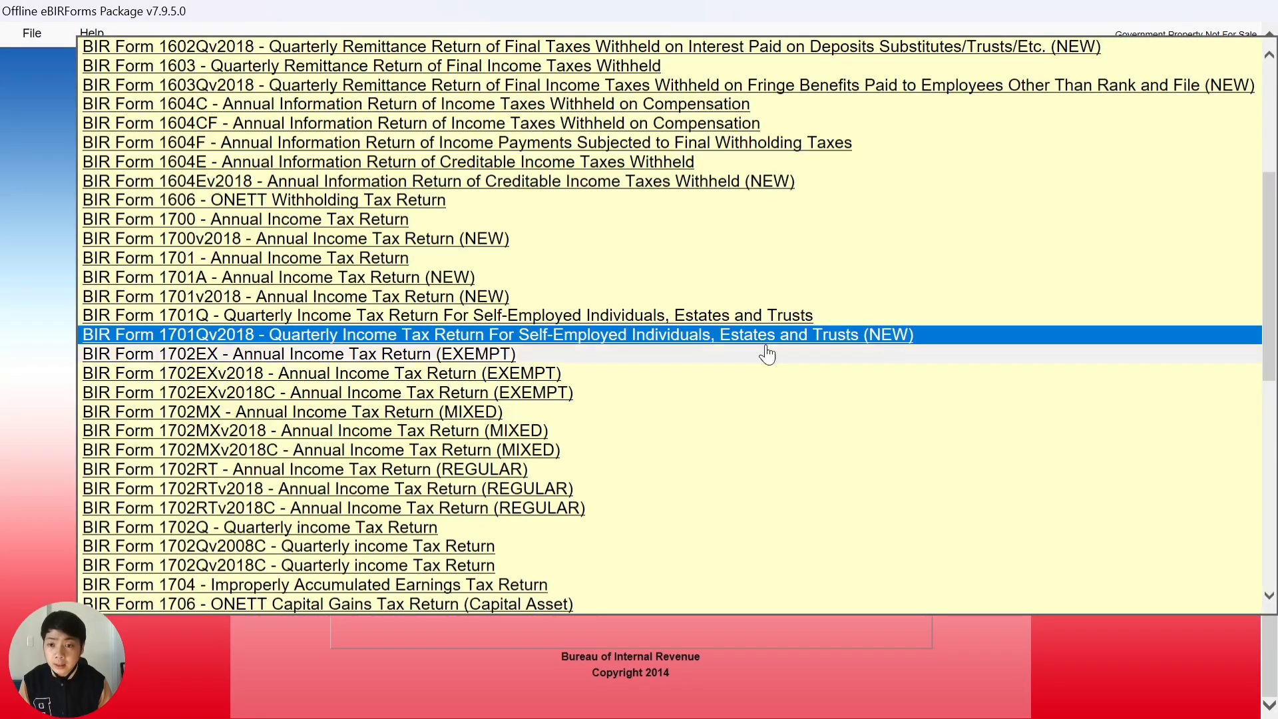
left_click(234, 336)
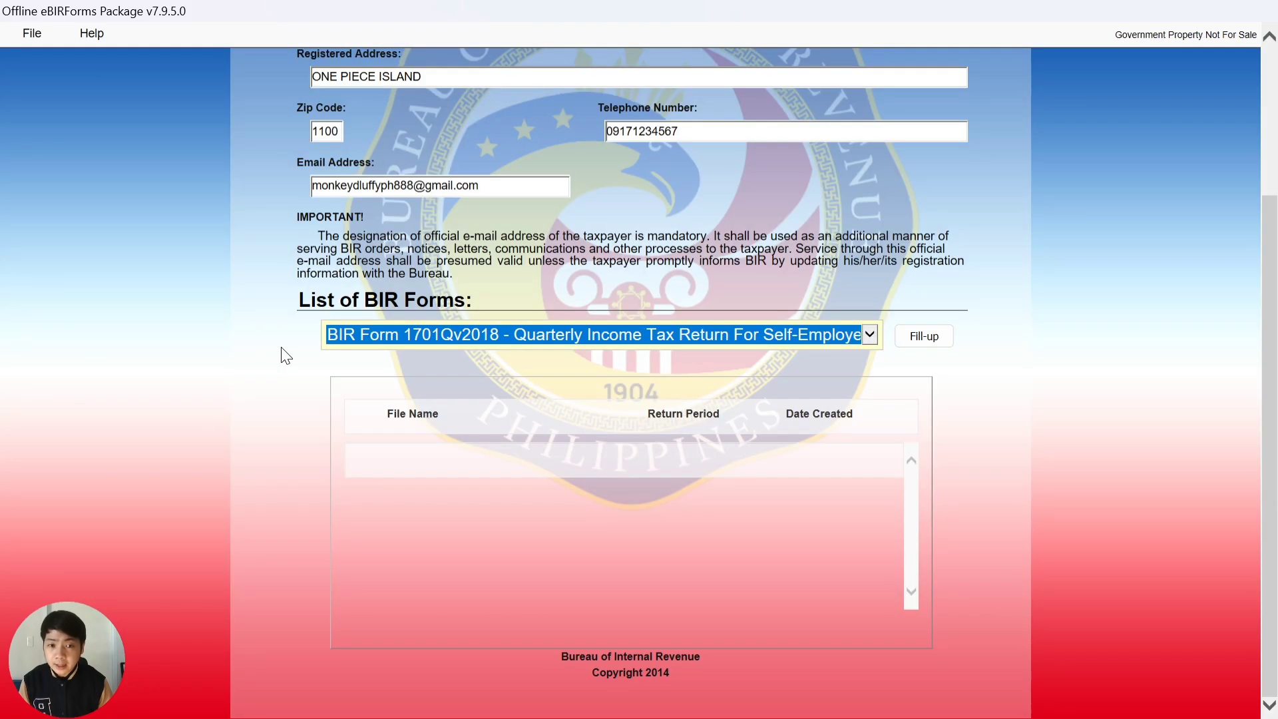
Save the profile, open the 2025 1701Q return, and mark it as the First quarter
left_click(932, 342)
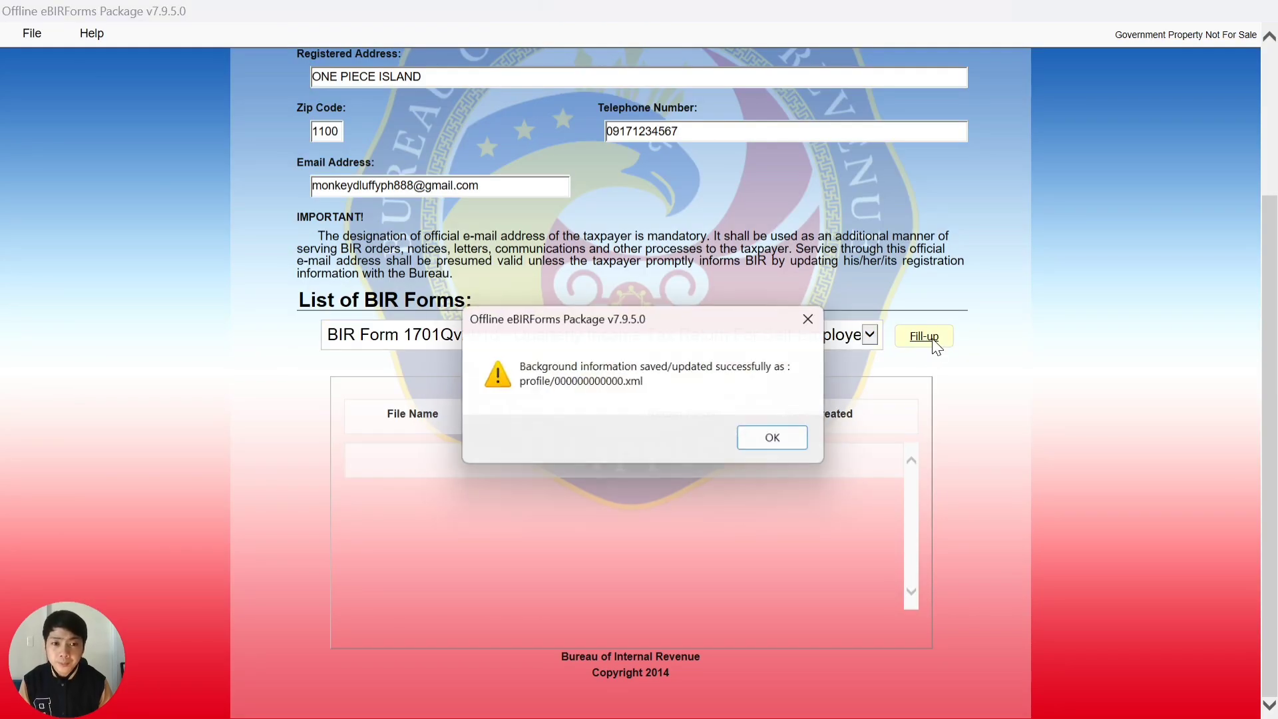
left_click(792, 443)
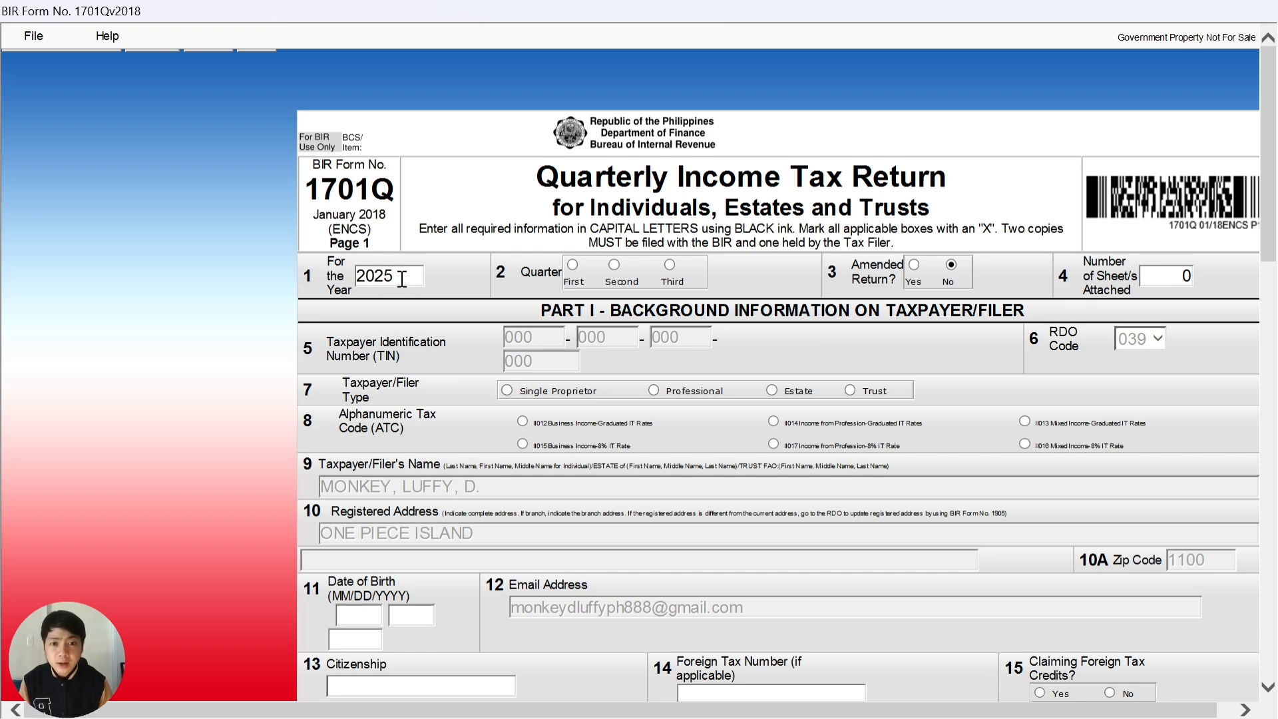
left_click(572, 264)
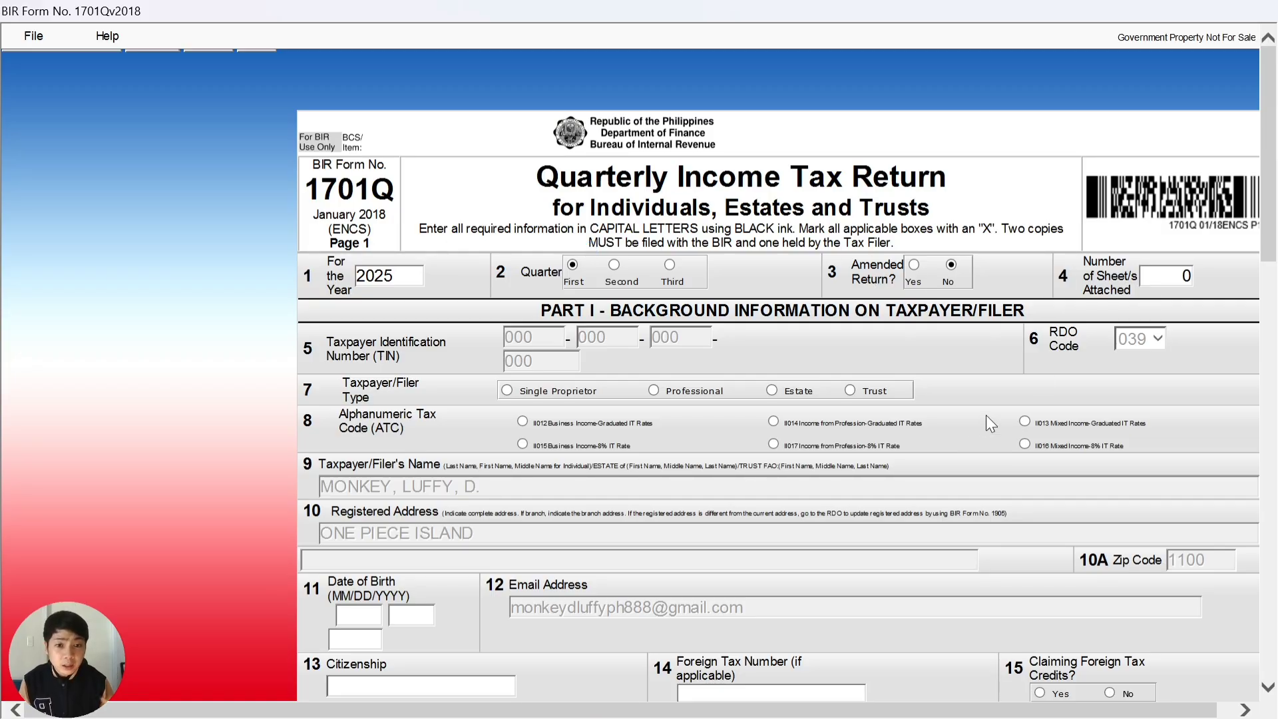
scroll(705, 459, "down", 3)
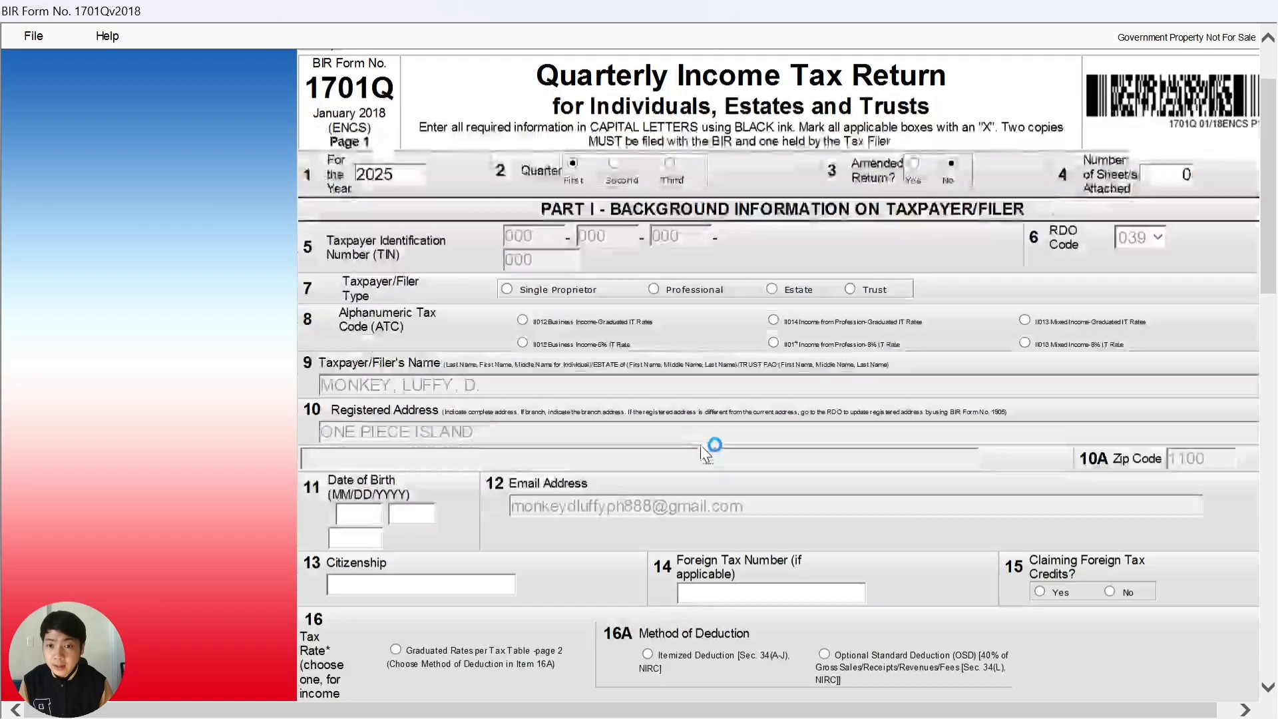
scroll(692, 319, "up", 2)
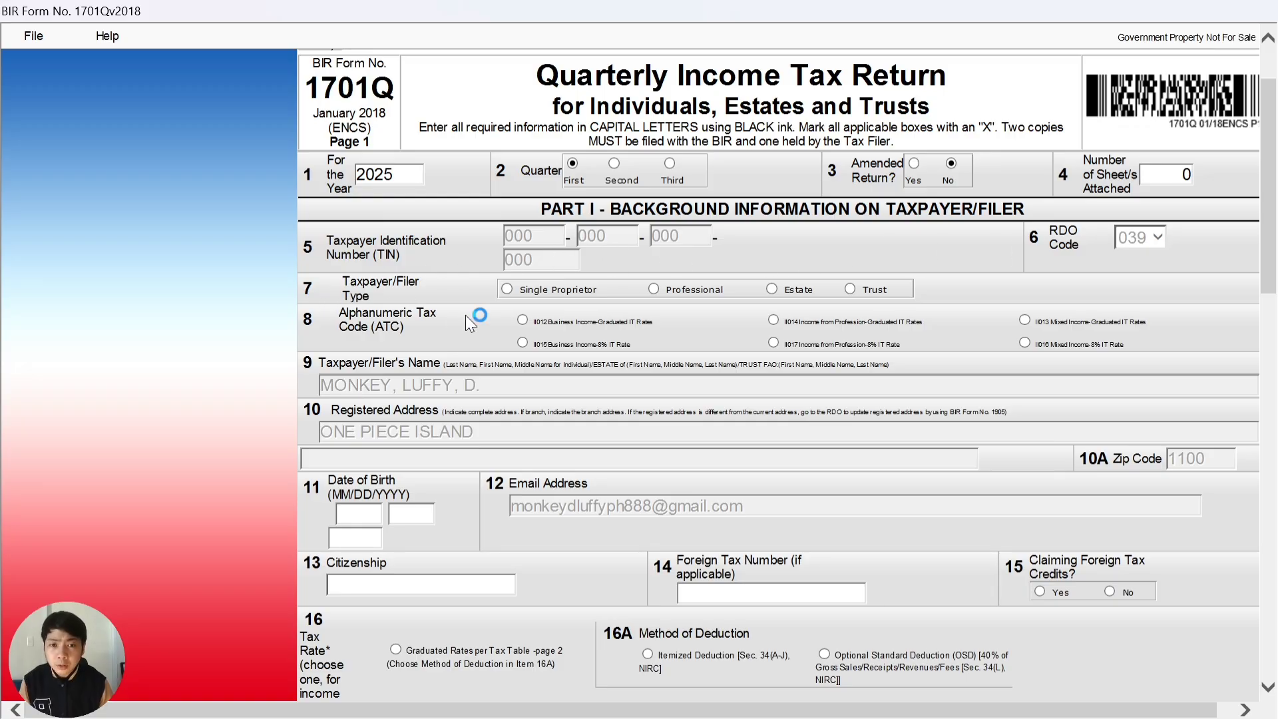
Set filer type to Single Proprietor and ATC to II012 Business Income-Graduated IT Rates
left_click(504, 290)
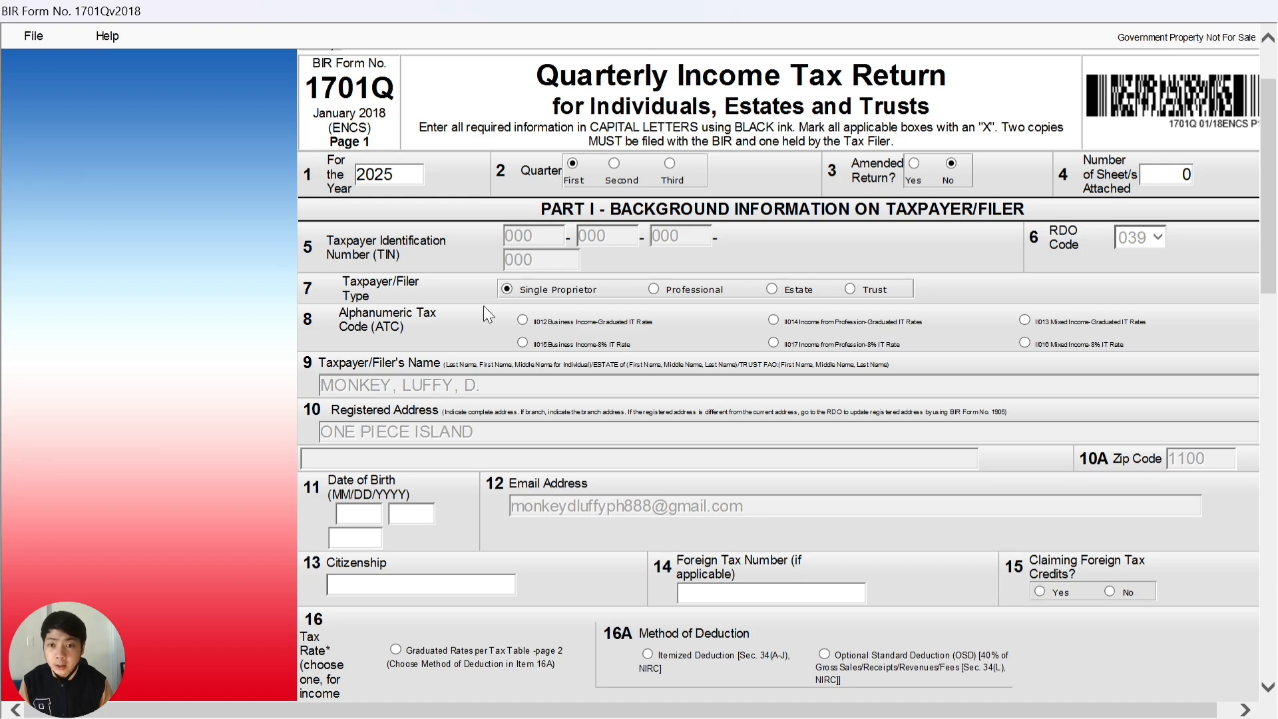
scroll(476, 313, "down", 2)
scroll(469, 318, "down", 1)
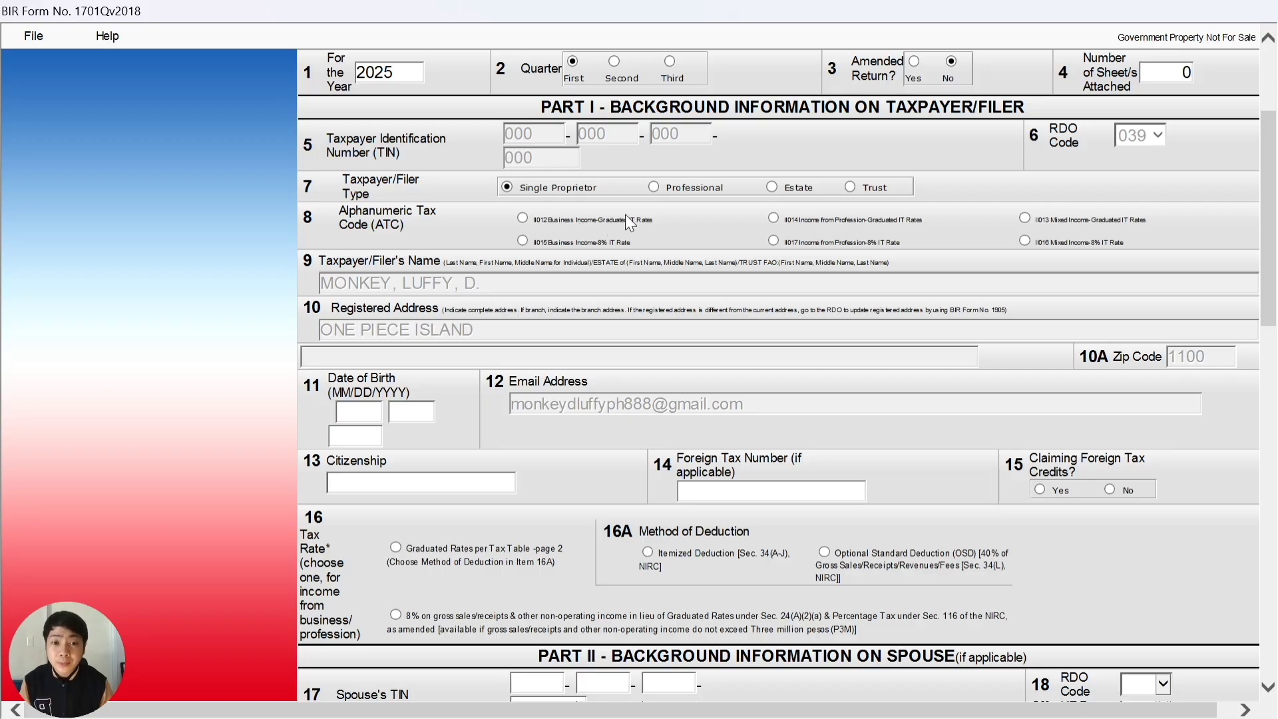
left_click(524, 219)
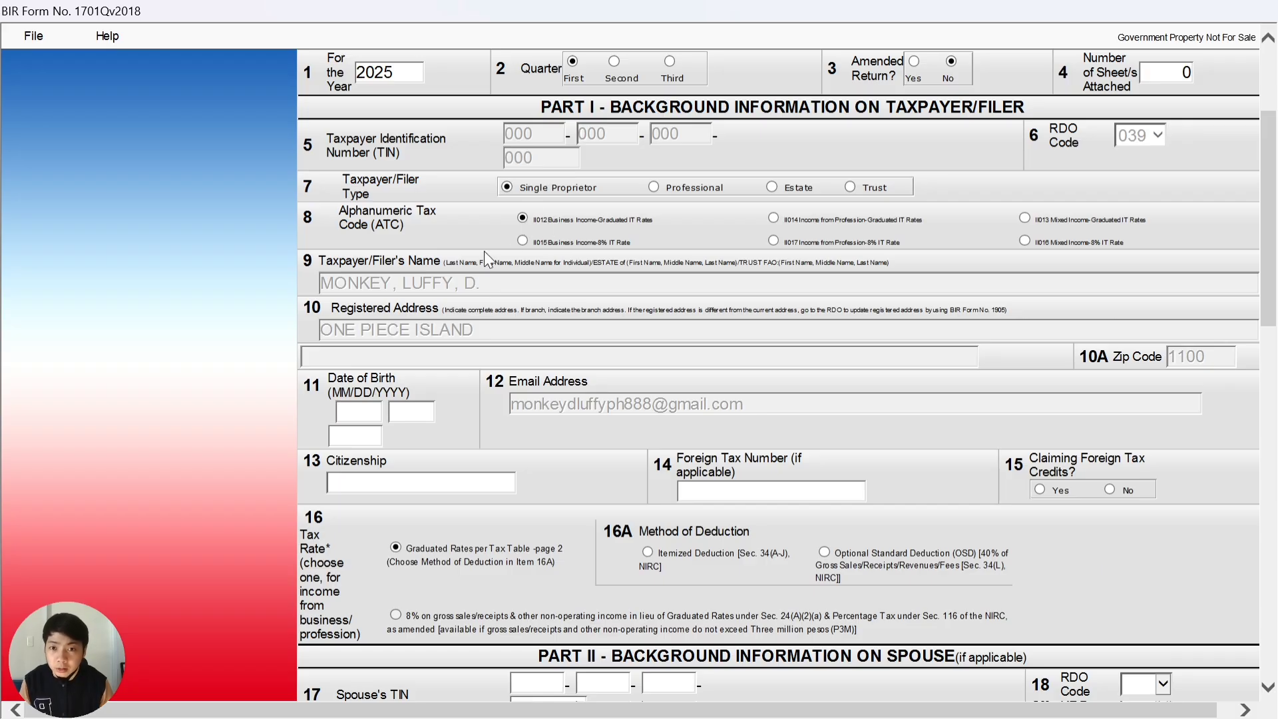
scroll(485, 250, "down", 3)
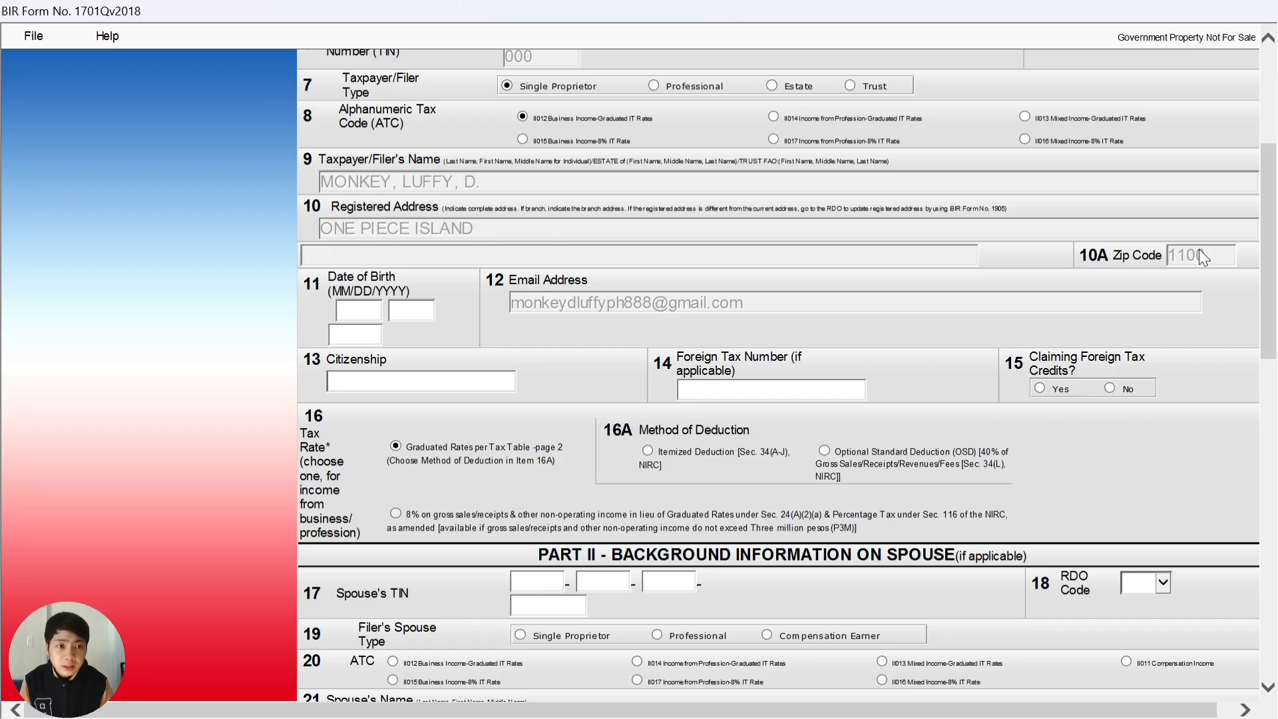
scroll(353, 306, "down", 3)
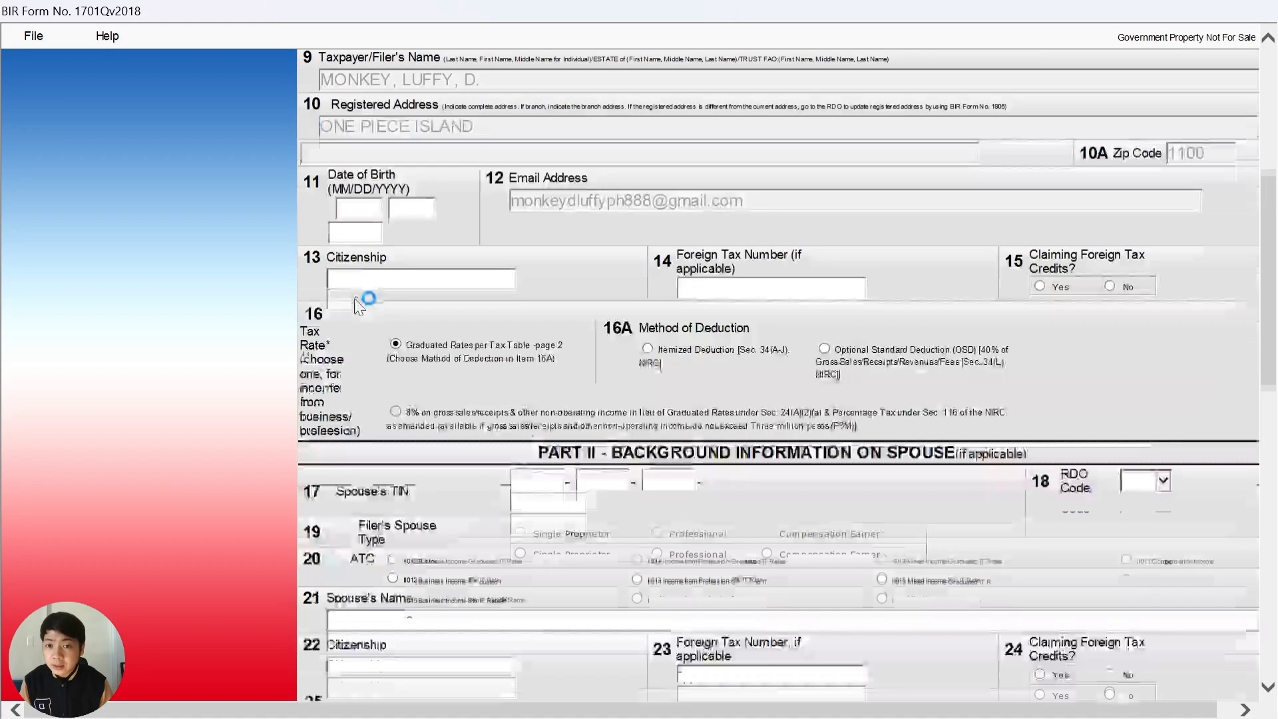
left_click(358, 210)
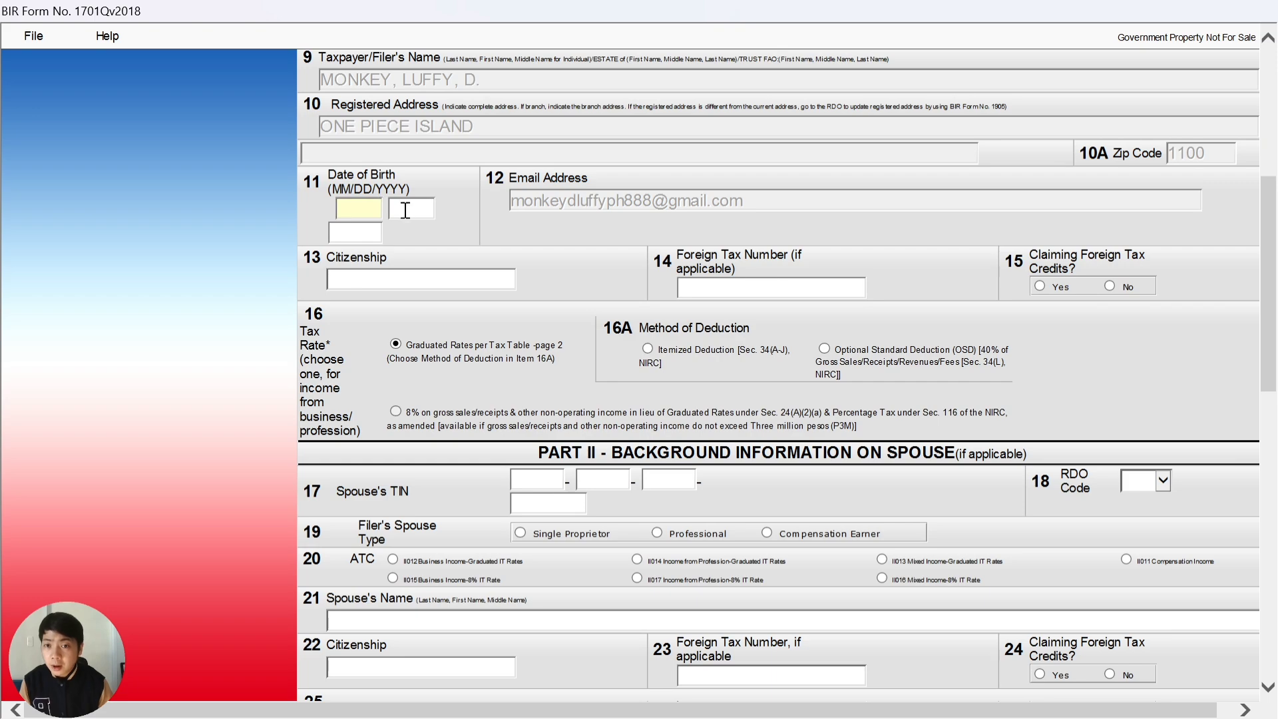
type("10")
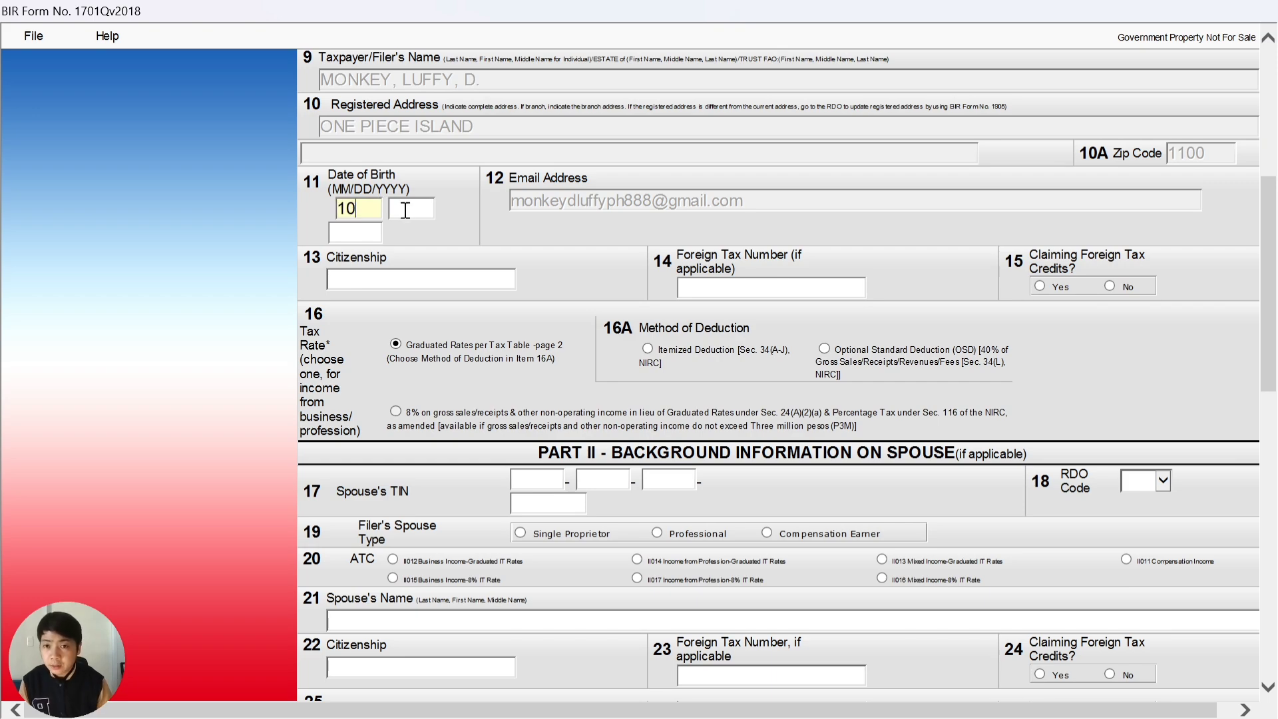
left_click(434, 206)
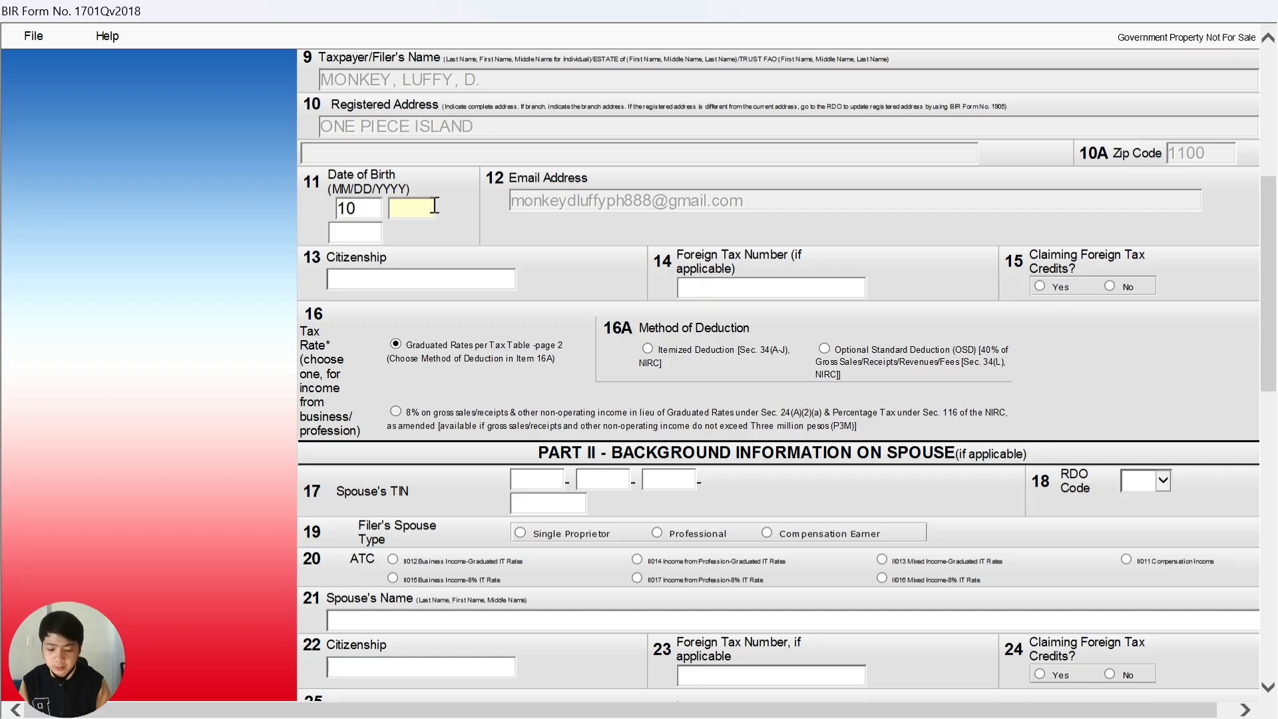
type("18")
left_click(357, 229)
type("1")
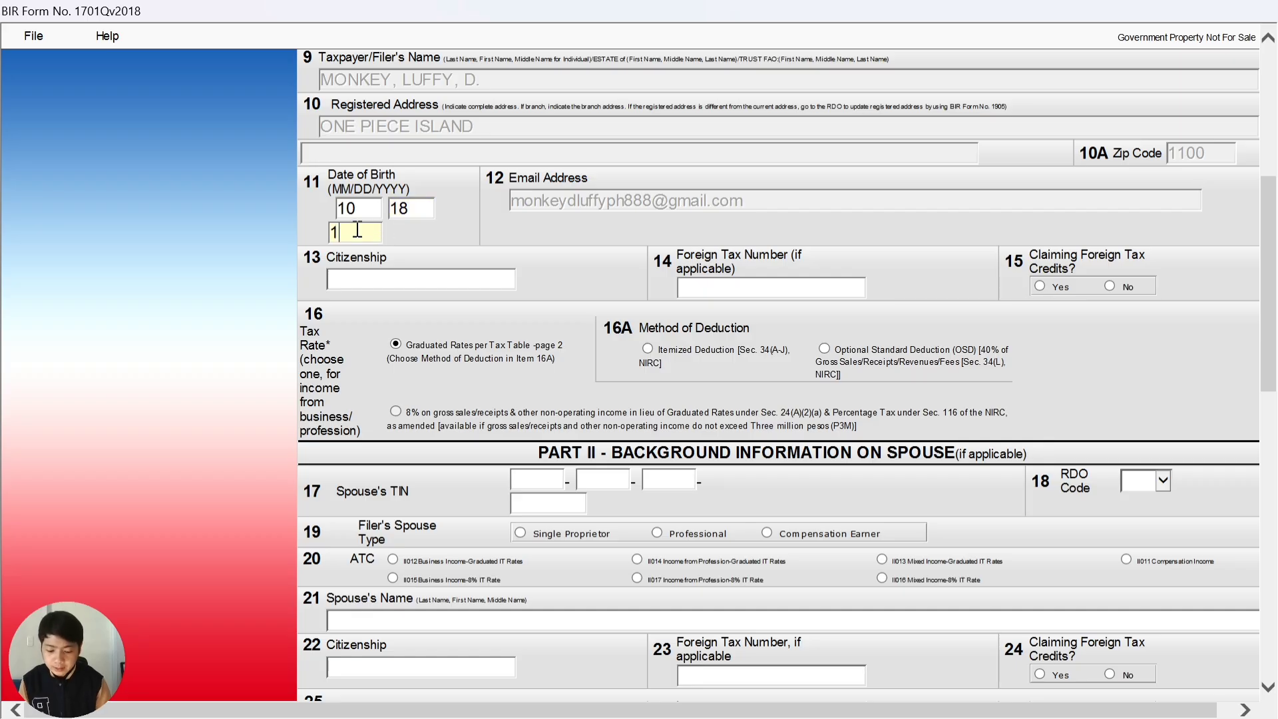
type("995")
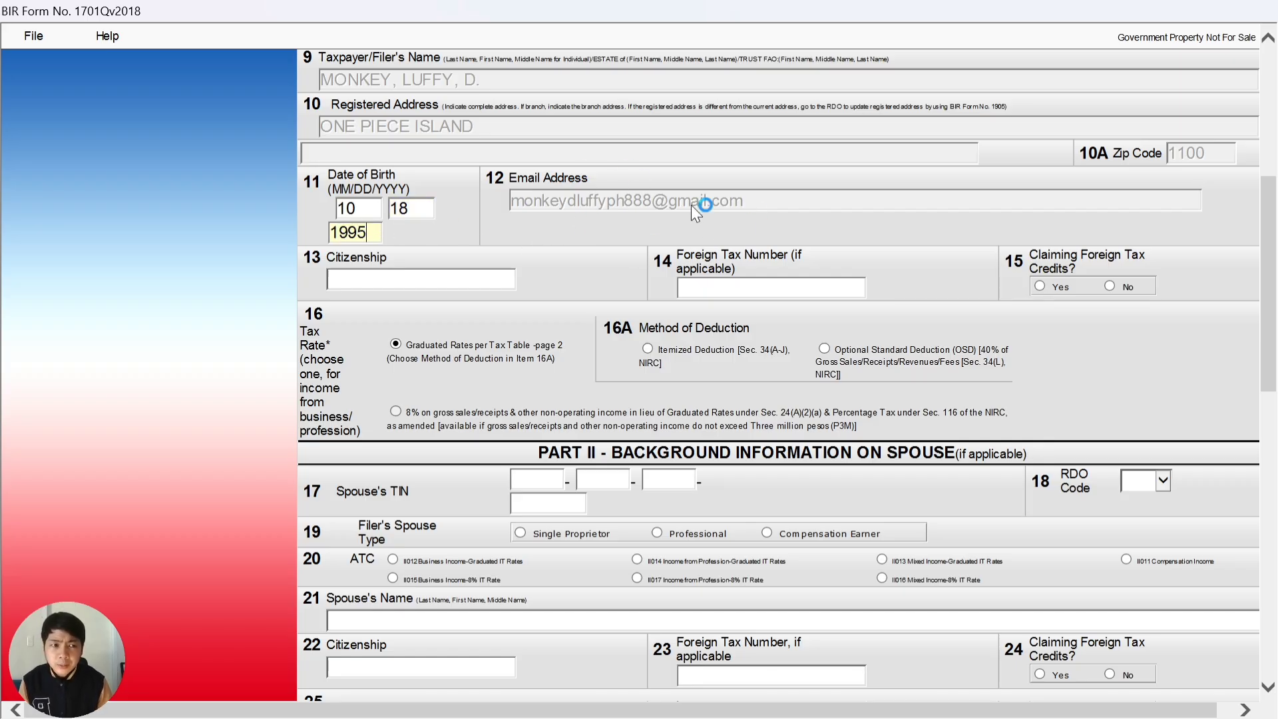
Set citizenship to FILIPINO and answer No to claiming foreign tax credits
left_click(428, 278)
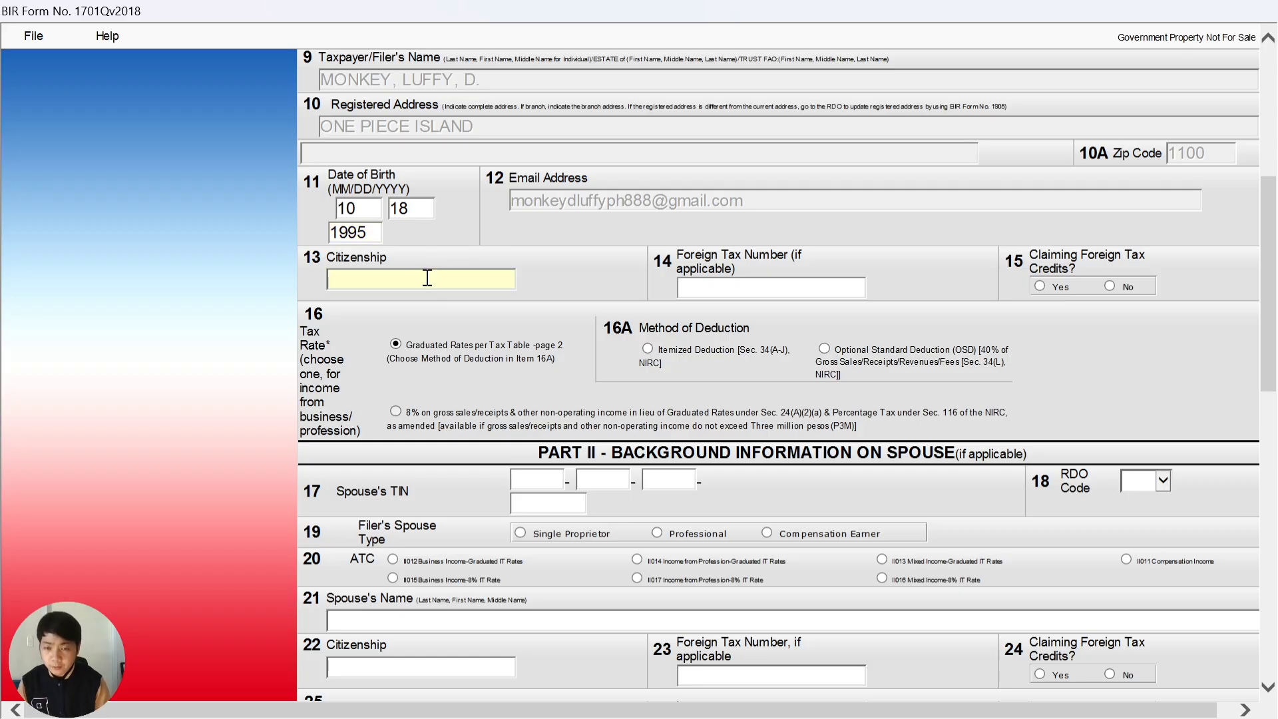
type("FILIPINO")
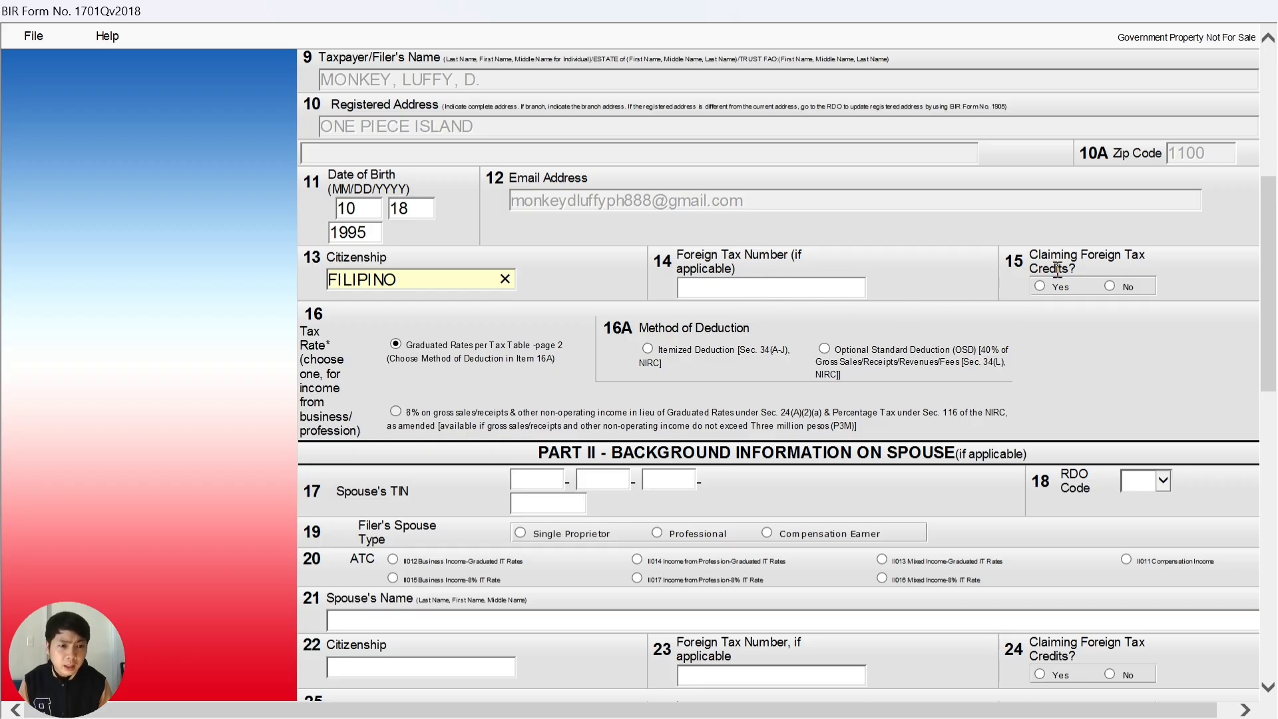
left_click(1110, 286)
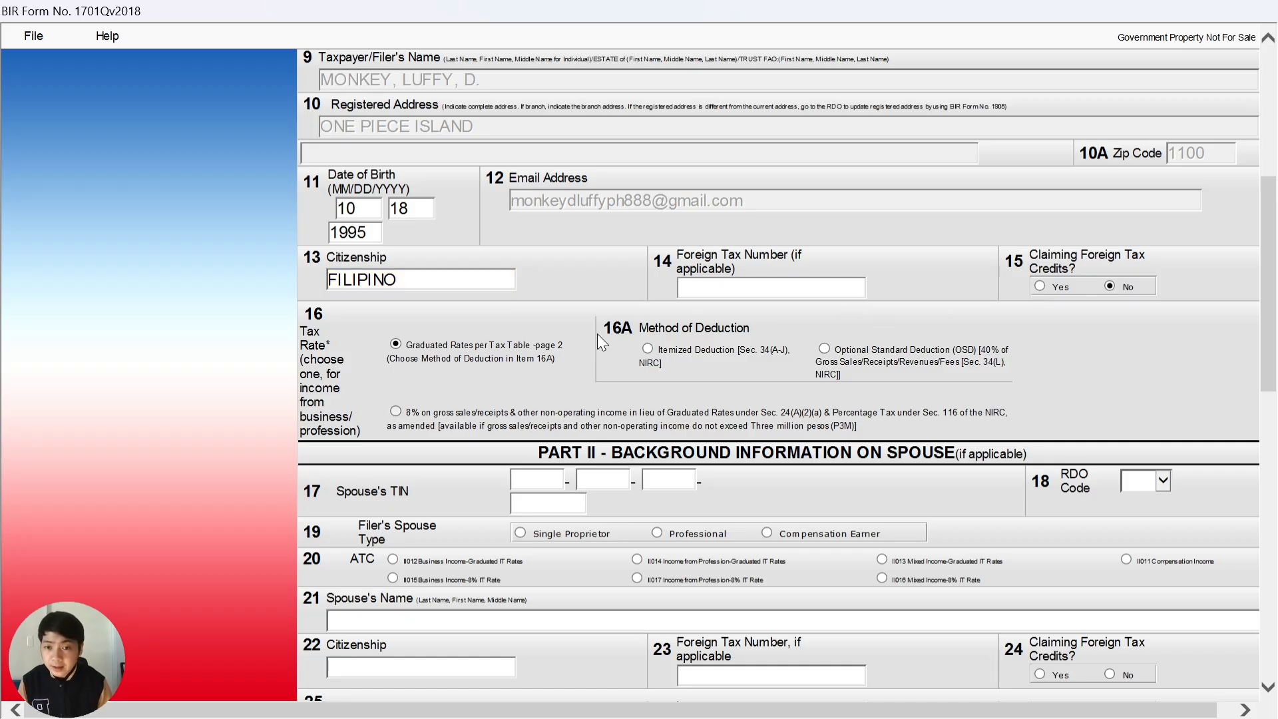
Choose itemized deduction as the deduction method
scroll(533, 312, "down", 2)
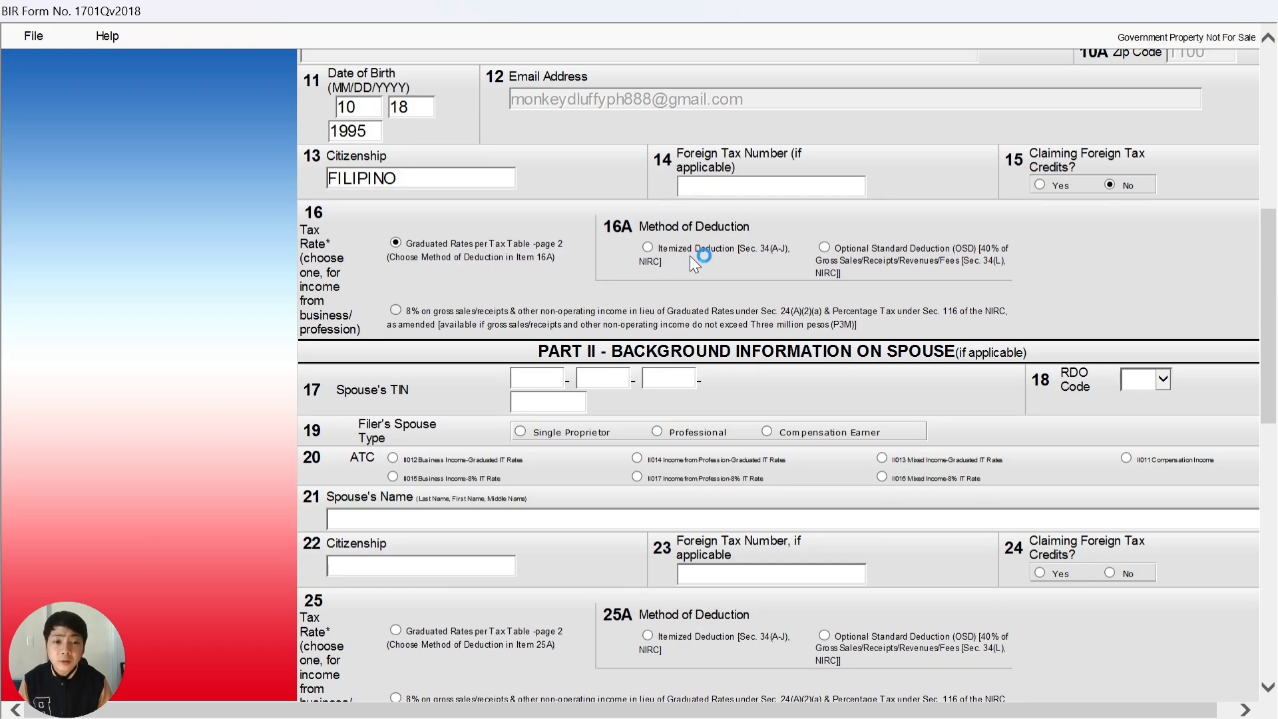
left_click(658, 253)
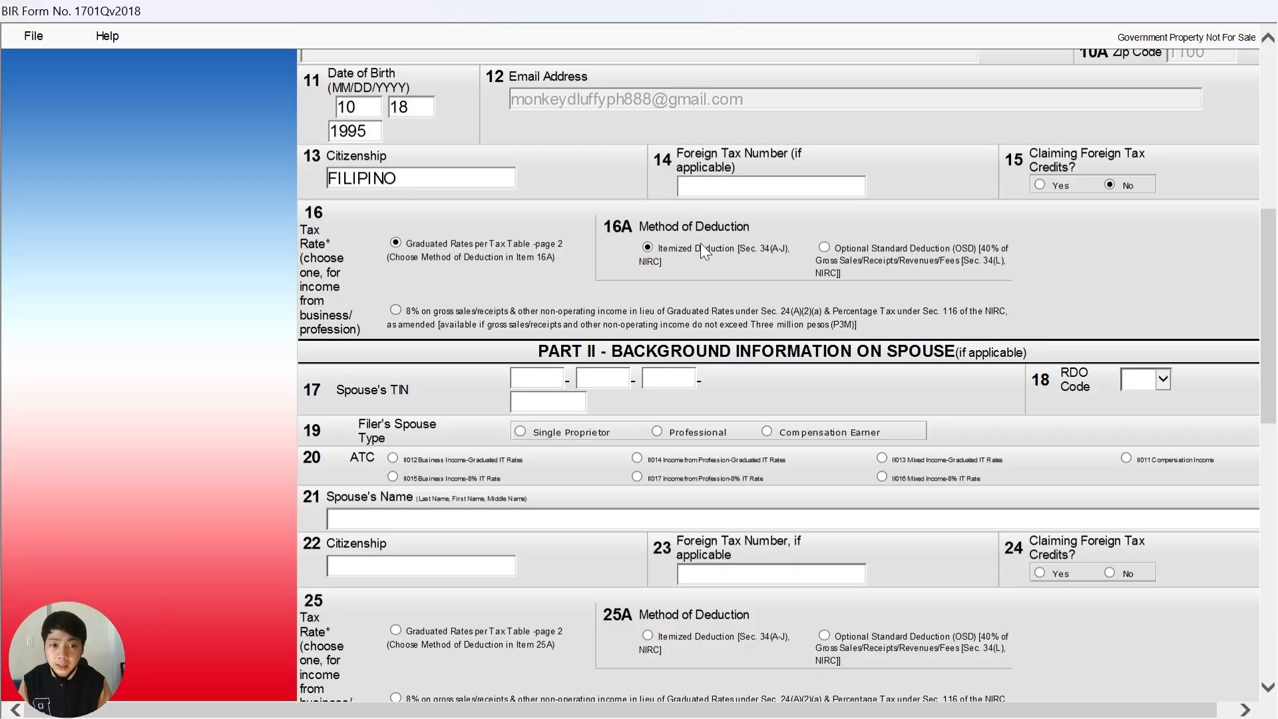
scroll(700, 243, "down", 3)
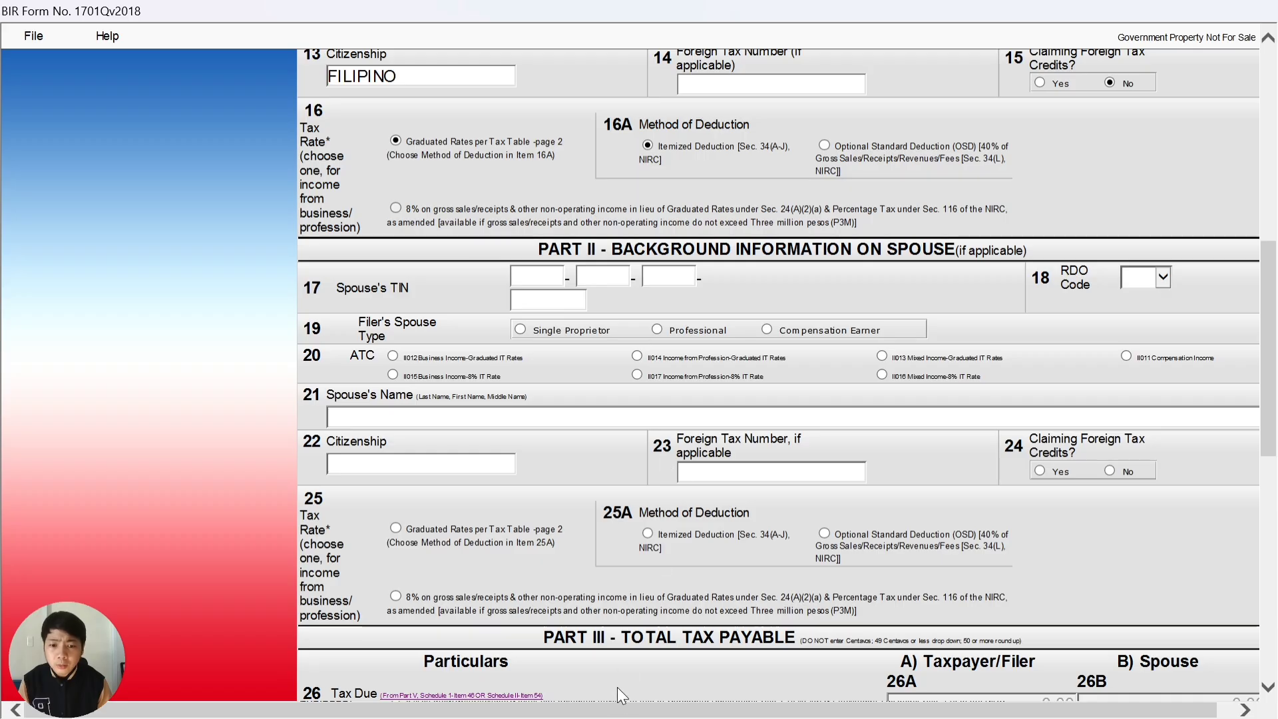
left_click_drag(618, 711, 639, 710)
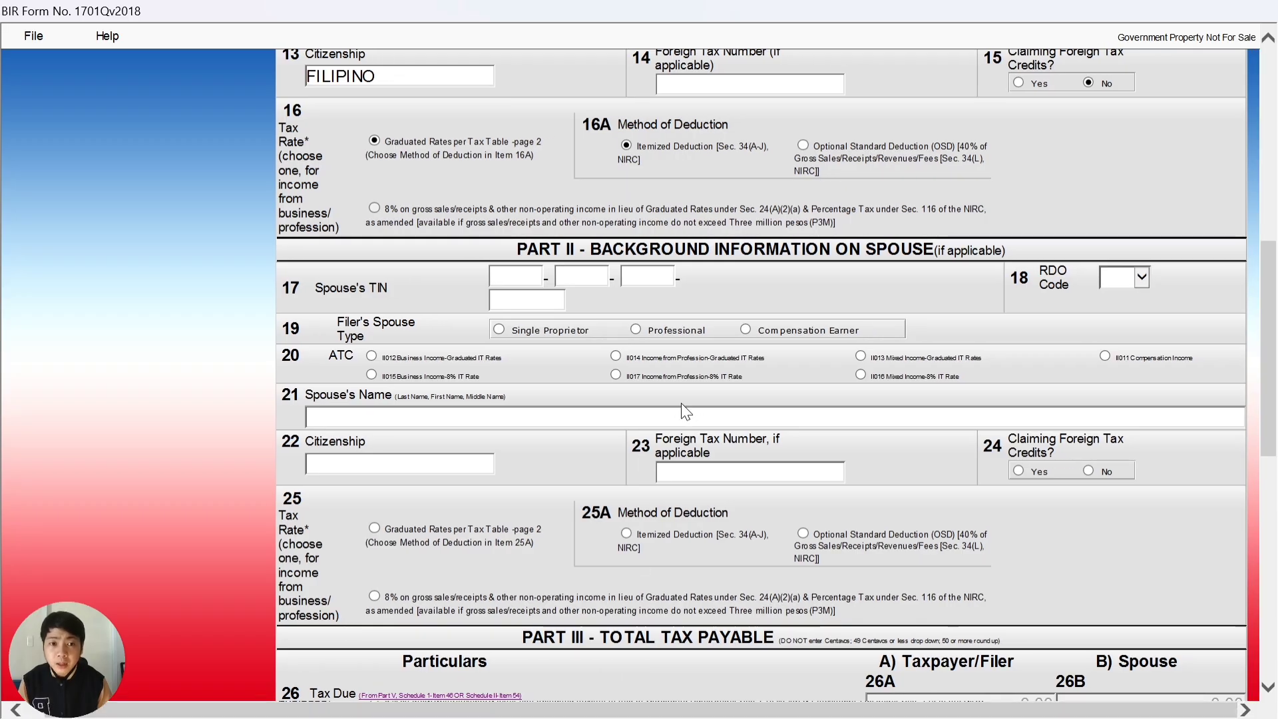
Scroll to Part III and check that items 26A through 31 all read 0.00
scroll(675, 400, "down", 3)
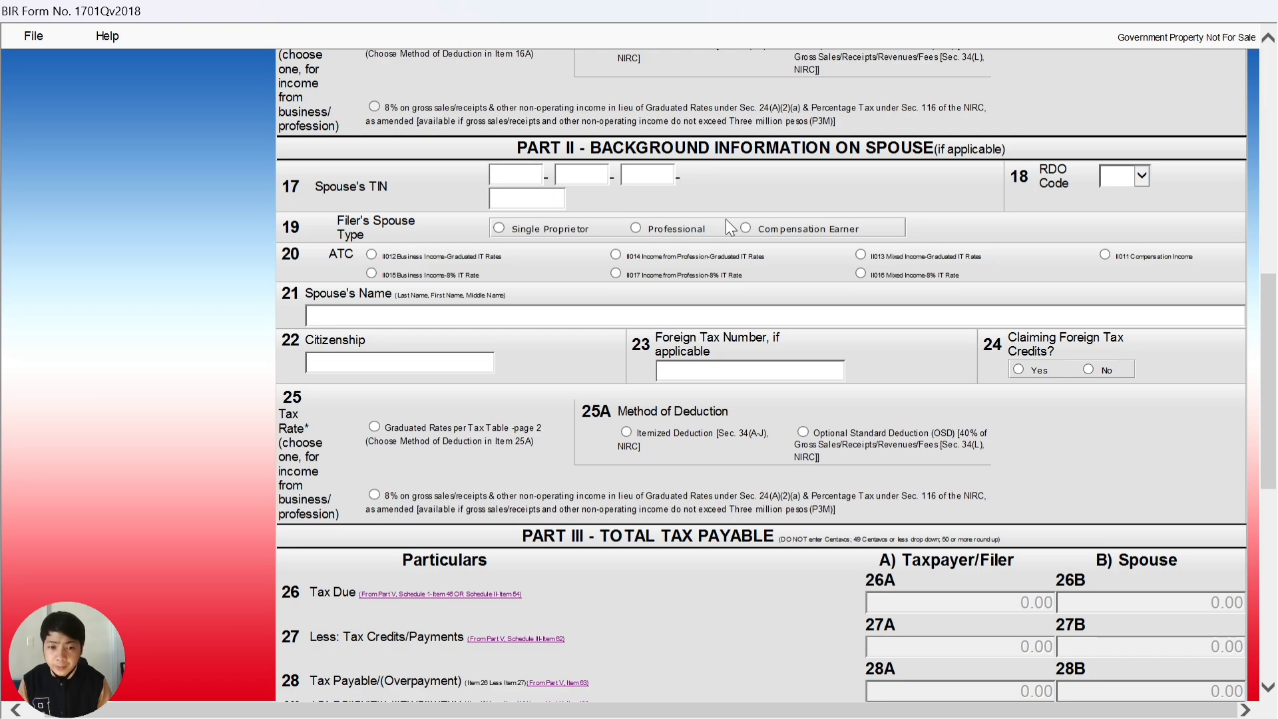
scroll(726, 218, "down", 5)
scroll(746, 213, "down", 3)
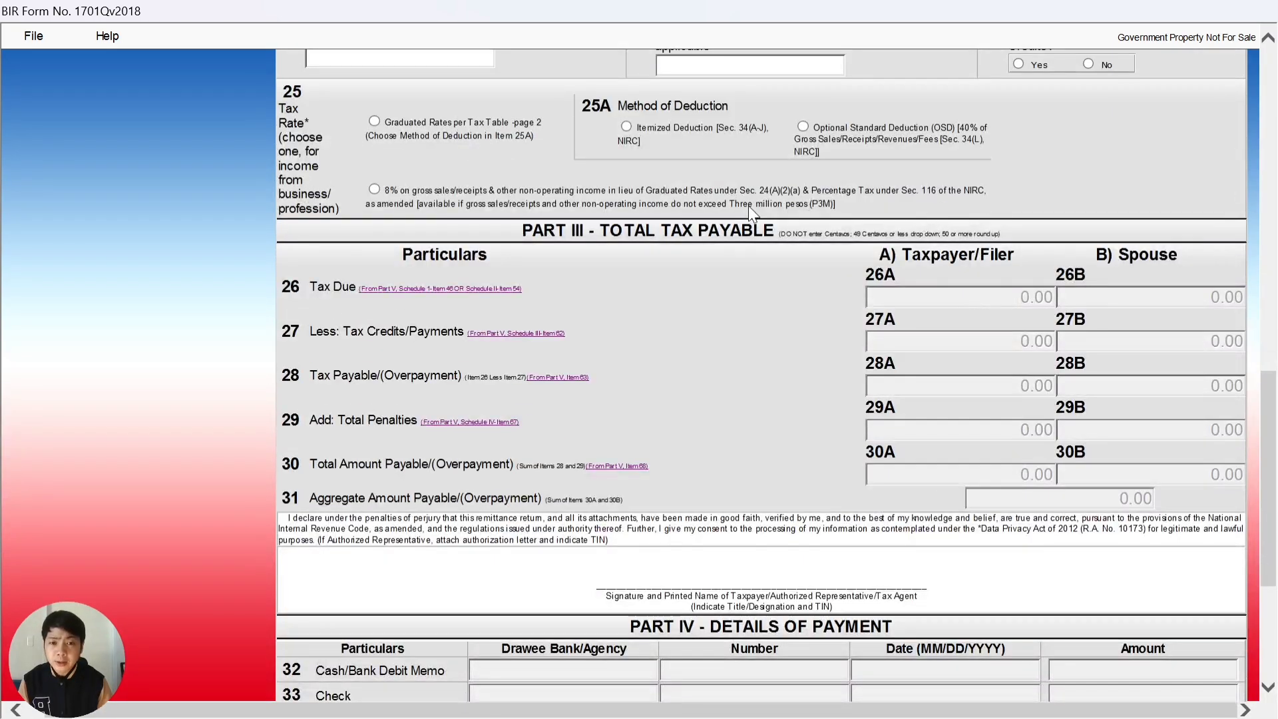
scroll(748, 206, "down", 3)
scroll(689, 180, "down", 3)
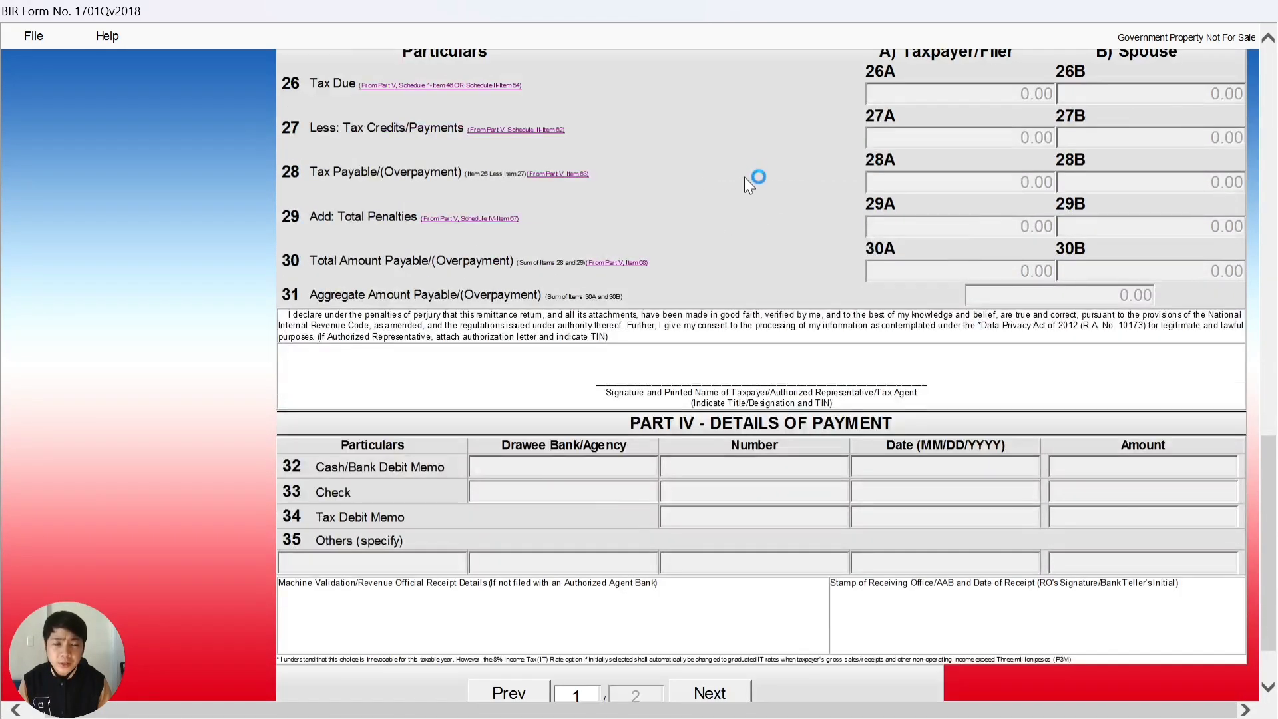
scroll(758, 180, "up", 3)
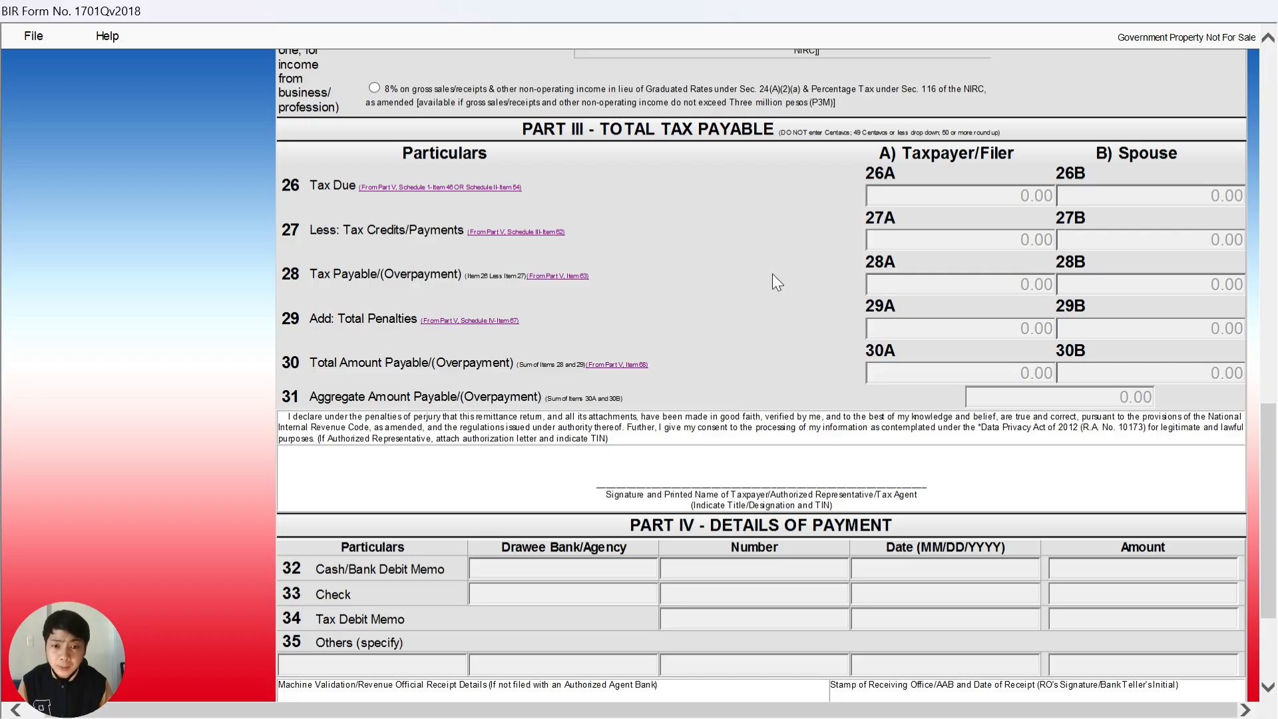
Go to page 2 and view Part V Schedule I, items 36A–46A at 0.00
scroll(754, 280, "down", 5)
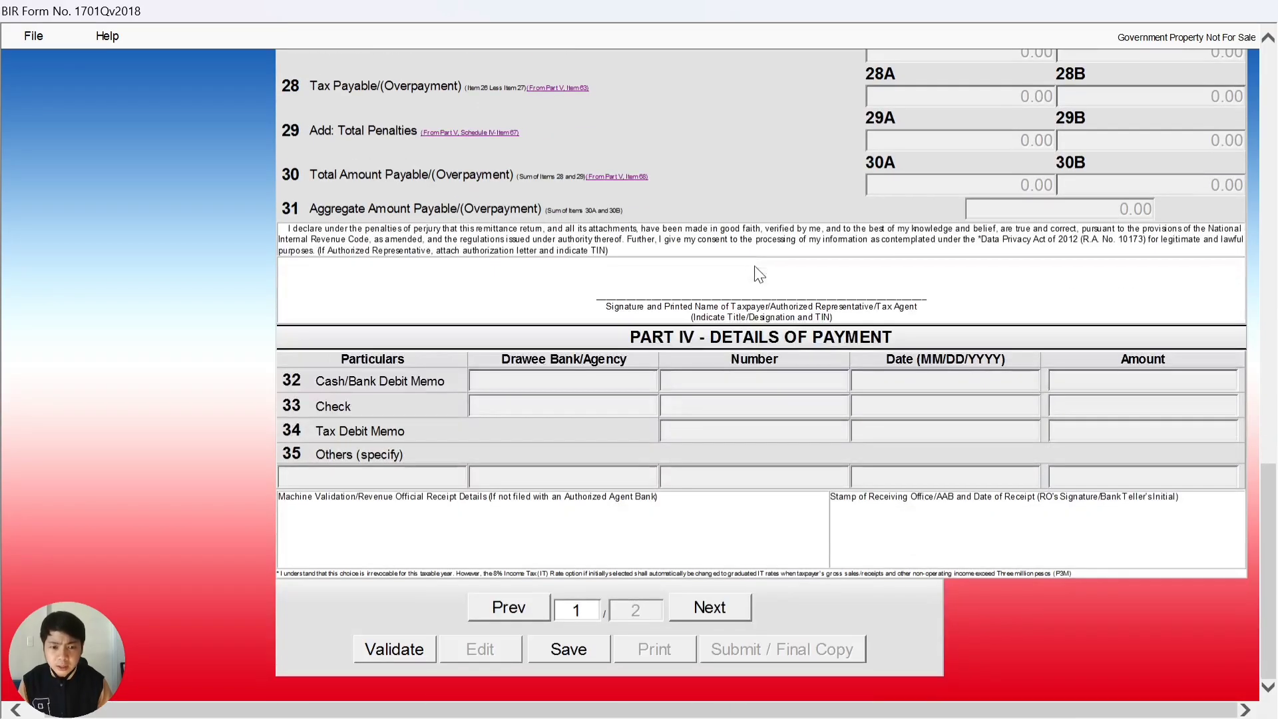
left_click(719, 611)
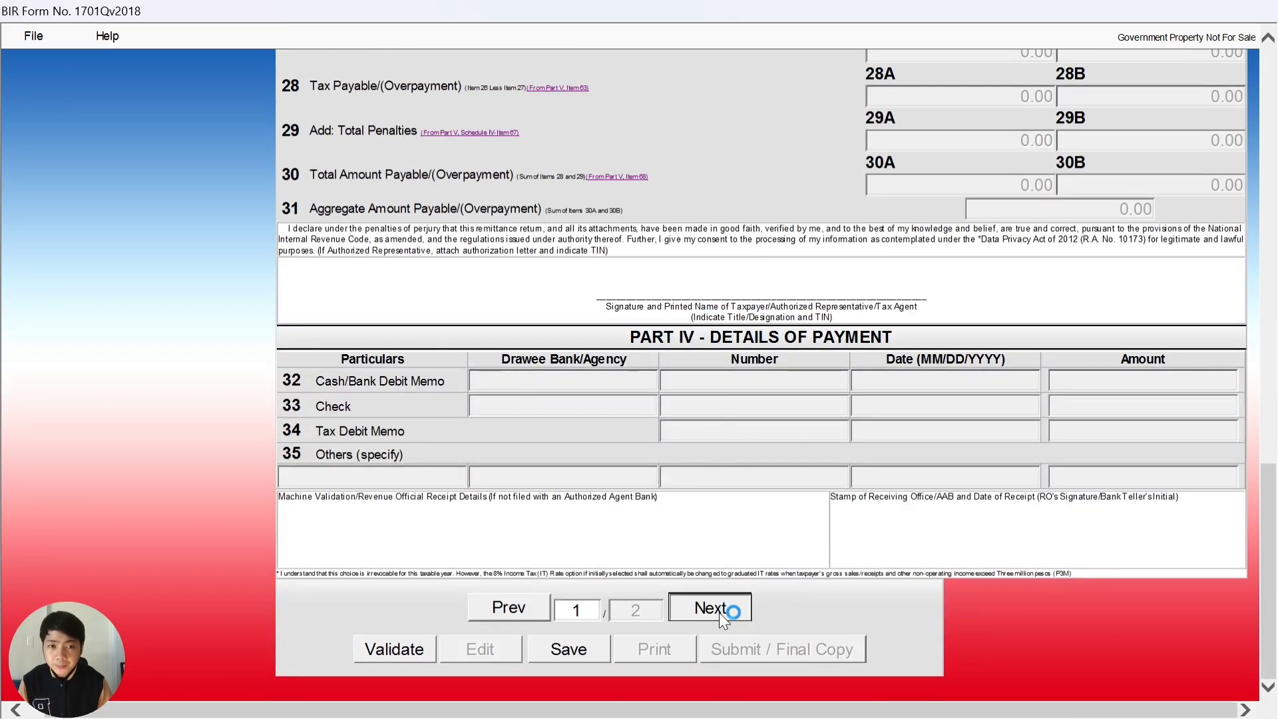
scroll(723, 474, "up", 7)
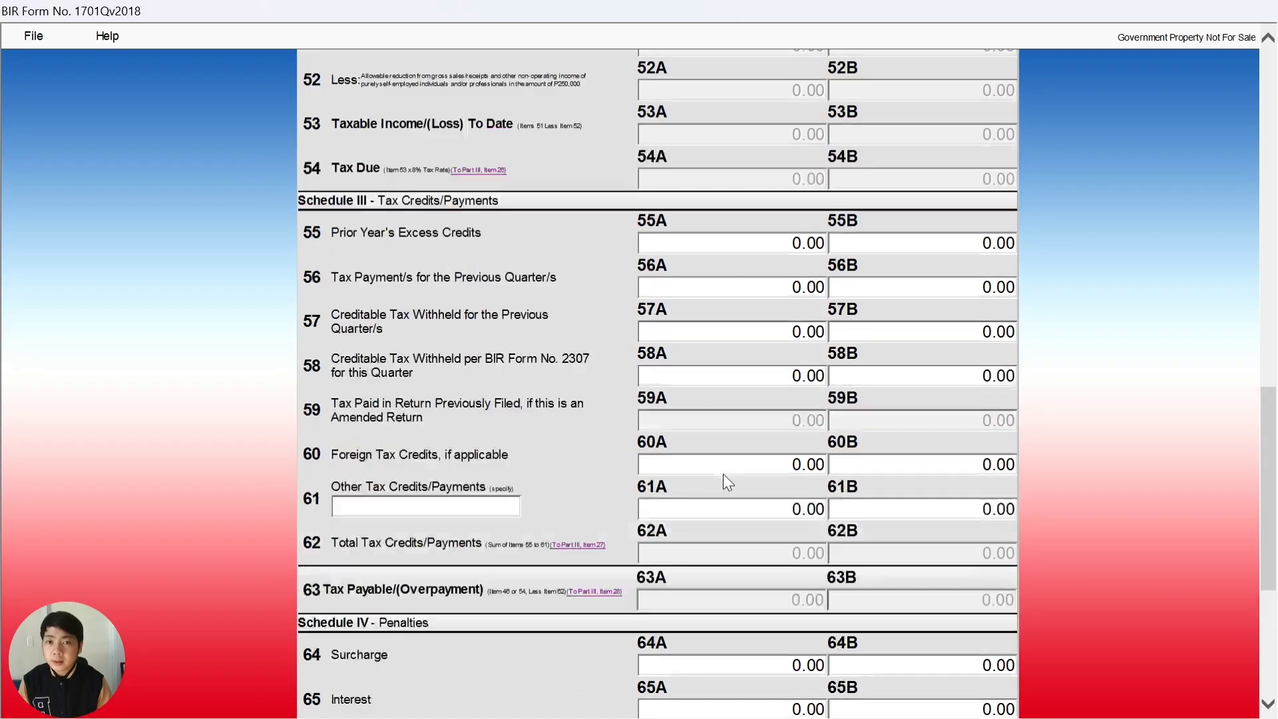
scroll(723, 474, "up", 12)
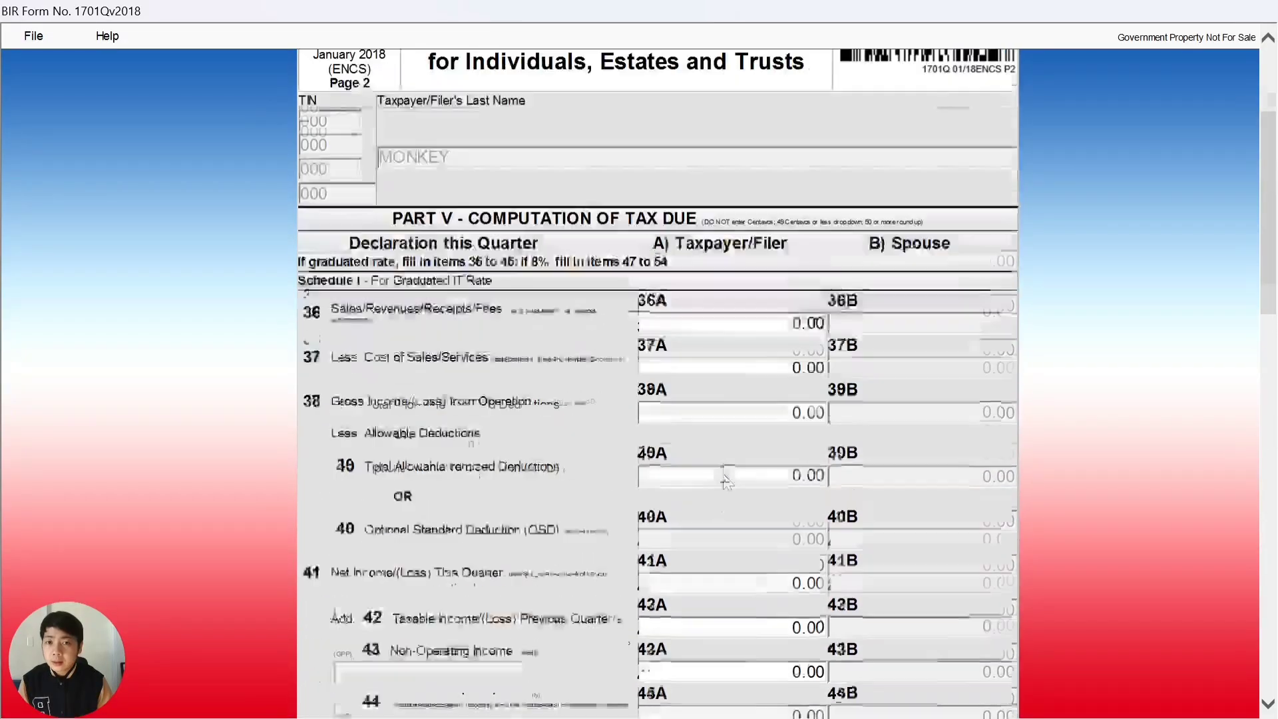
scroll(726, 472, "down", 10)
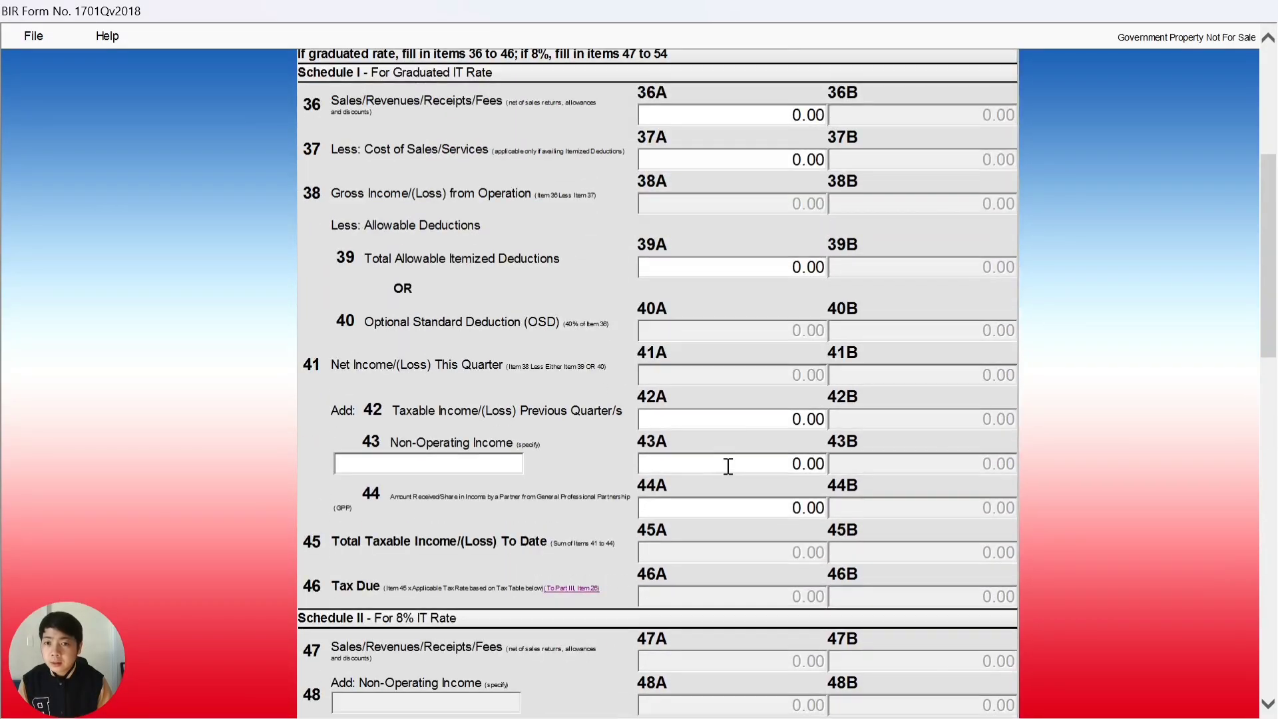
scroll(729, 463, "up", 3)
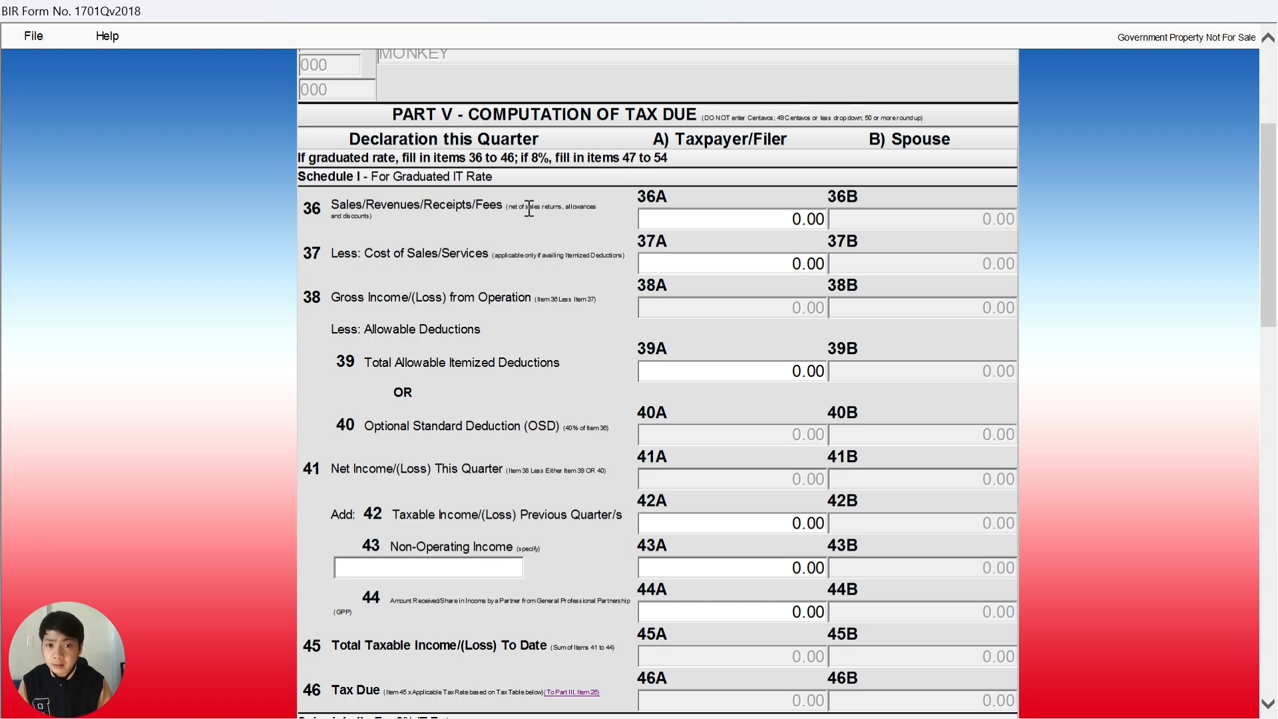
key("alt+Tab")
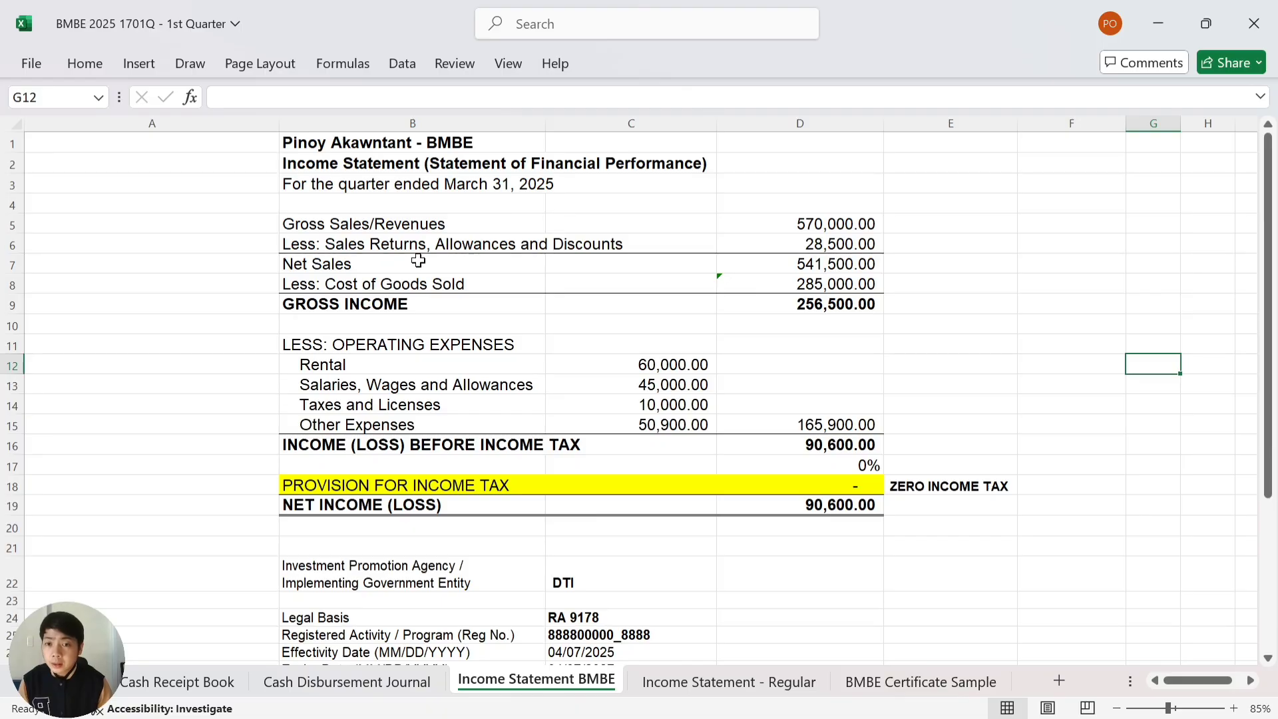
left_click(812, 273)
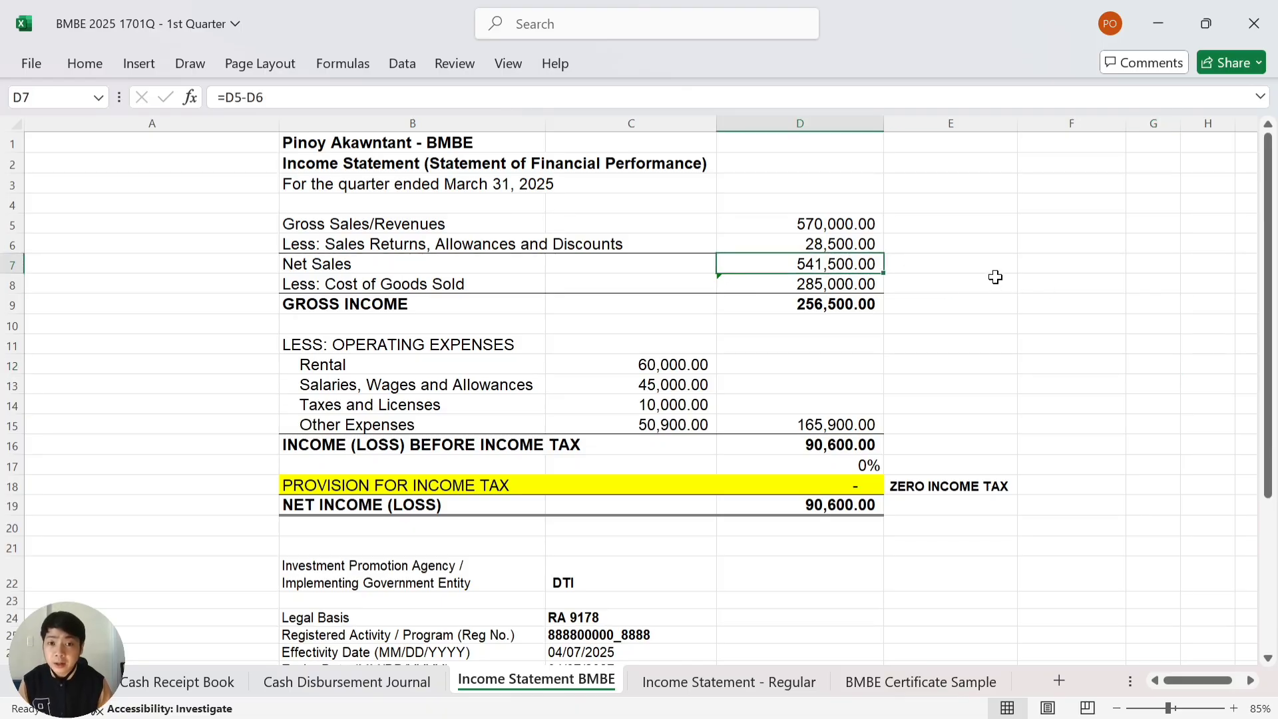
key("alt+Tab")
left_click(784, 225)
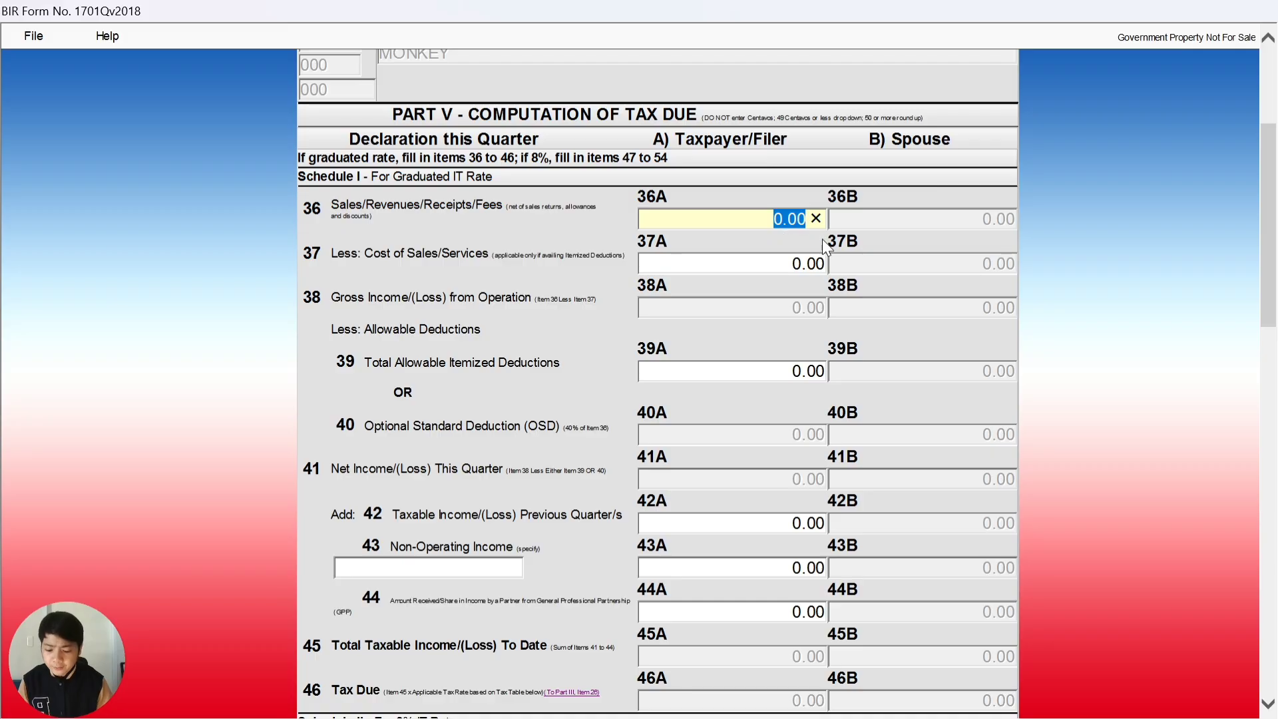
Enter sales of 541,500 in 36A and cost of sales of 285,000 in 37A, checked against Excel
type("541")
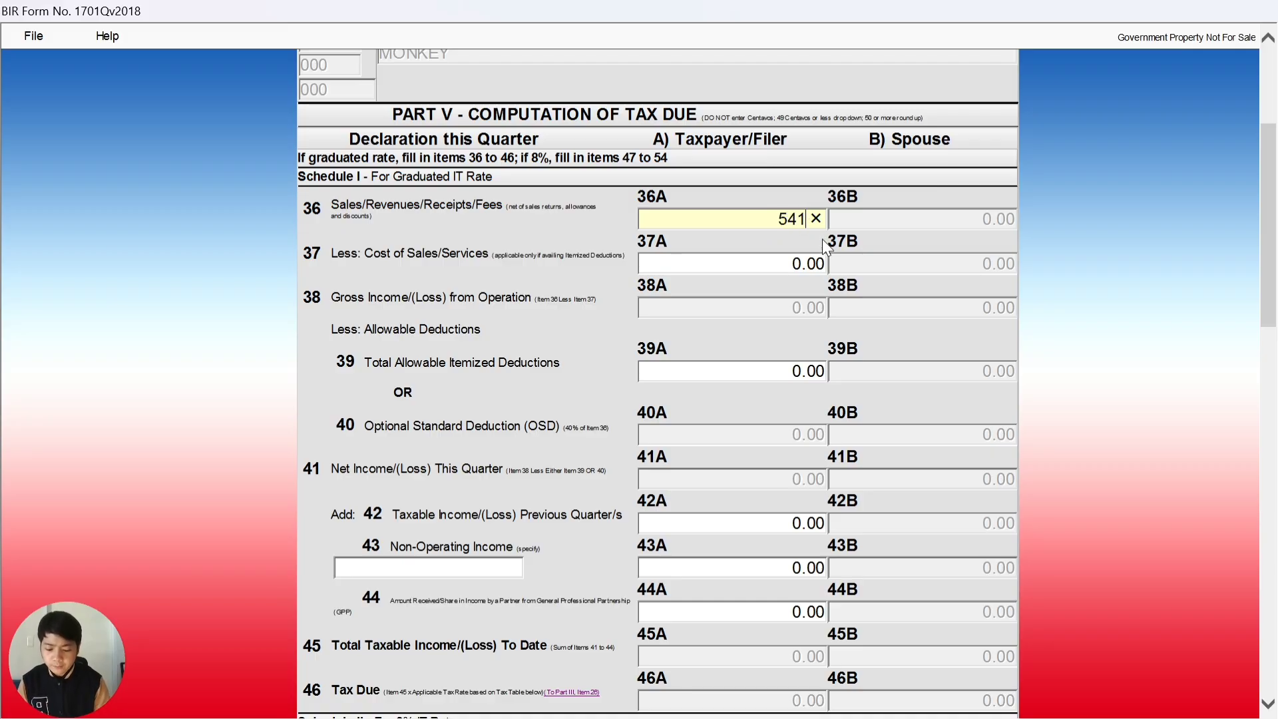
type("500")
left_click(776, 269)
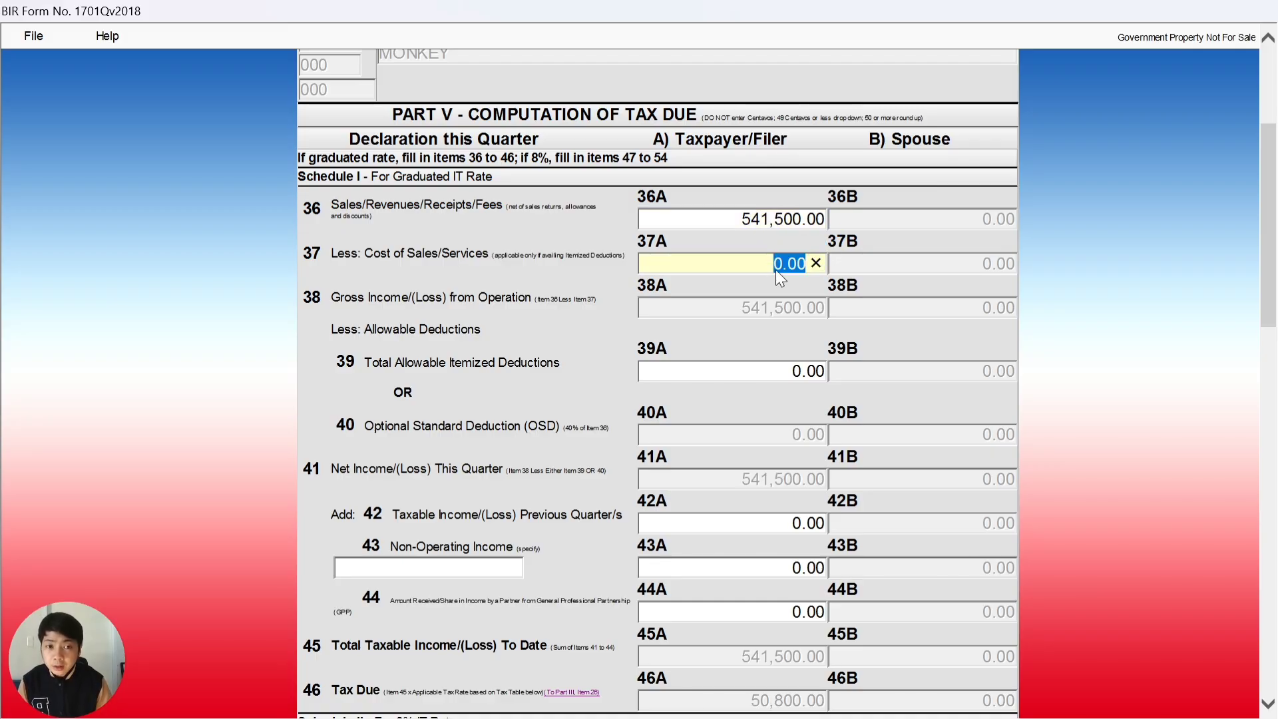
key("alt+Tab")
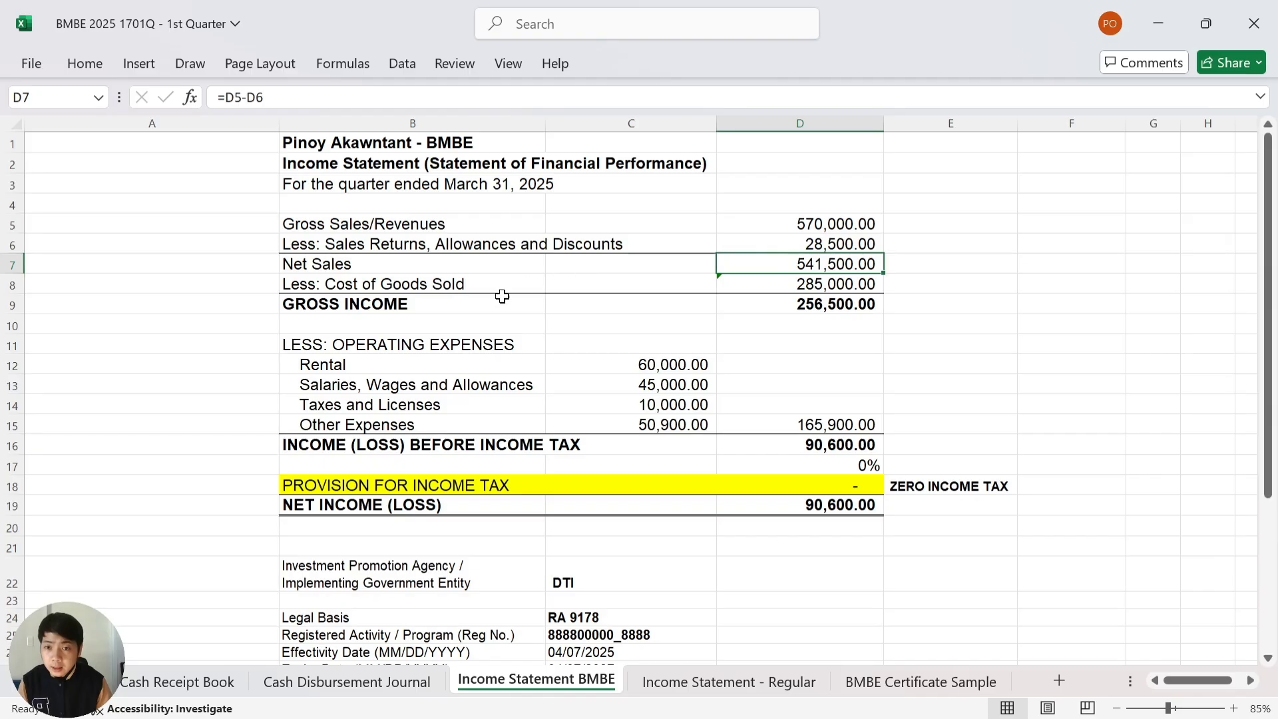
left_click(837, 289)
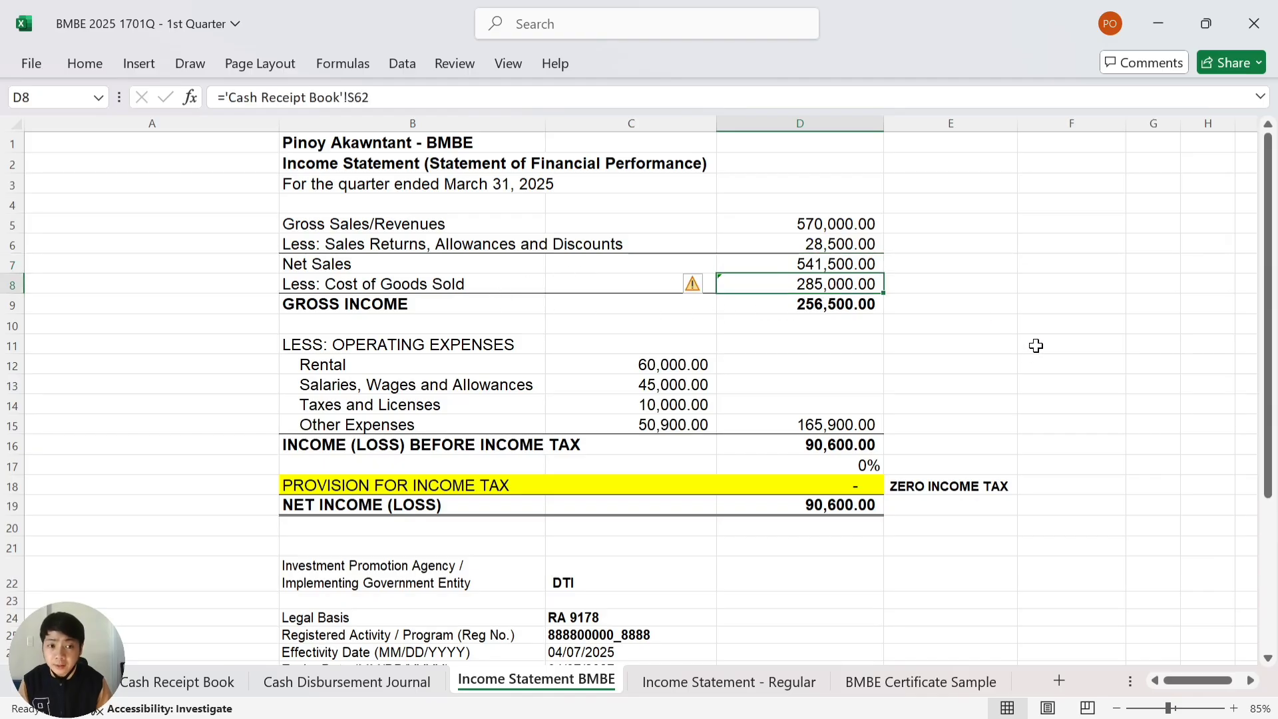
key("alt+Tab")
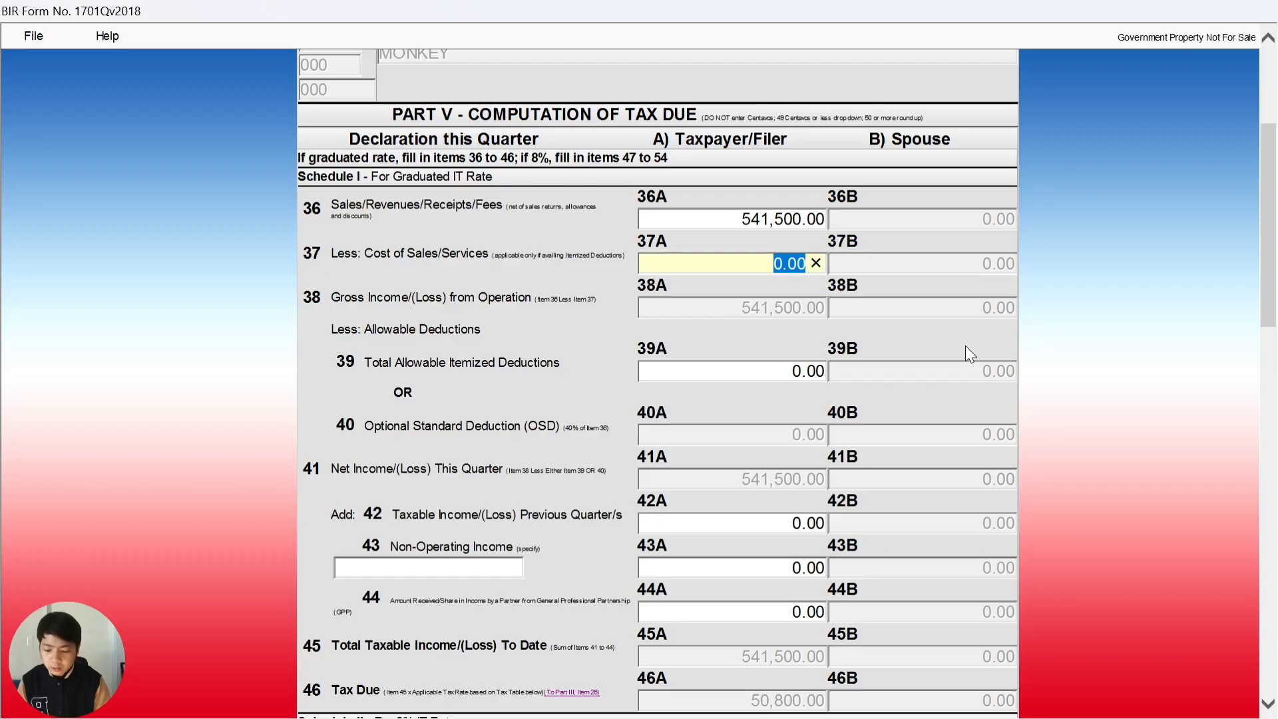
type("285000")
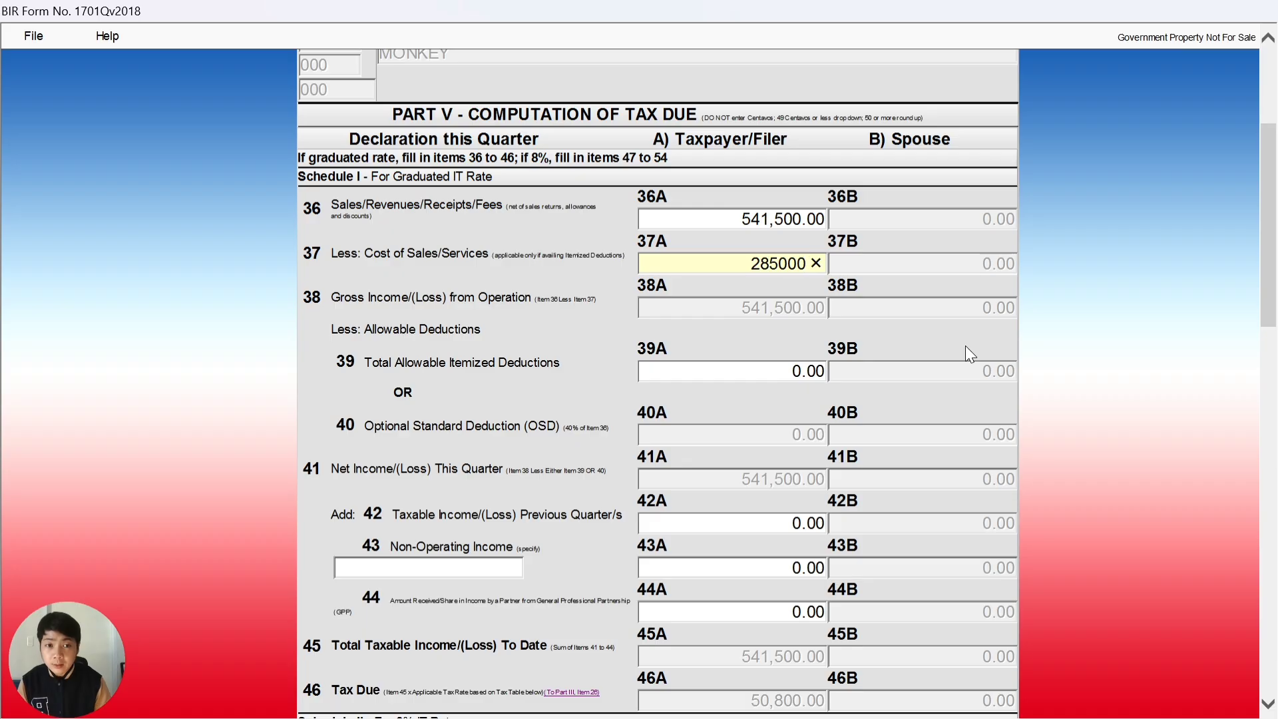
key("Tab")
Enter itemized deductions of 165,900 in 39A from the Excel income statement
scroll(759, 316, "down", 2)
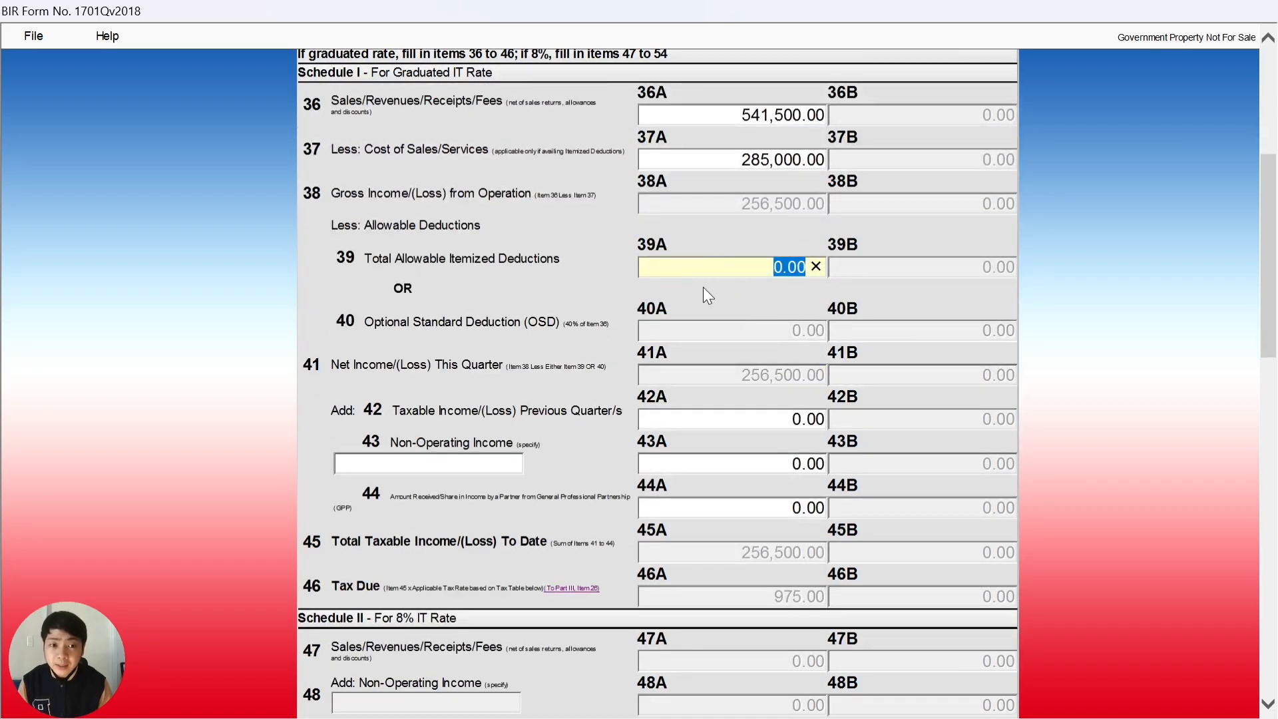
key("alt+Tab")
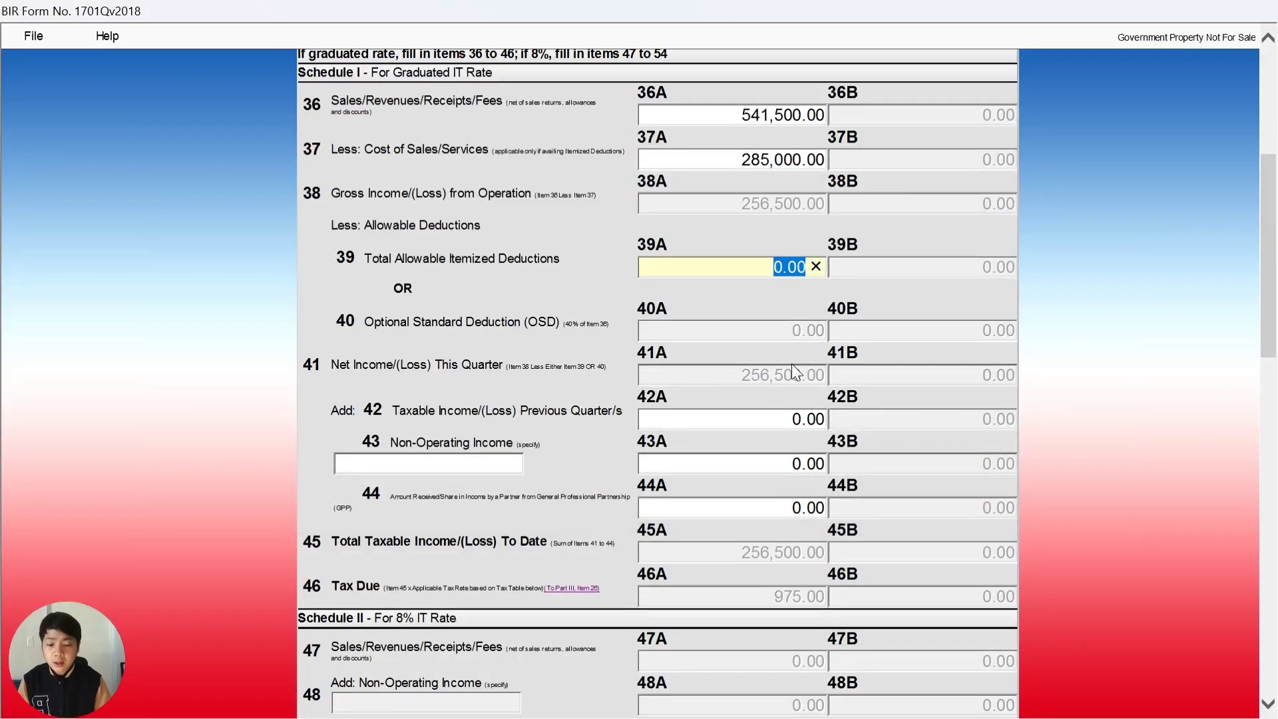
type("165900")
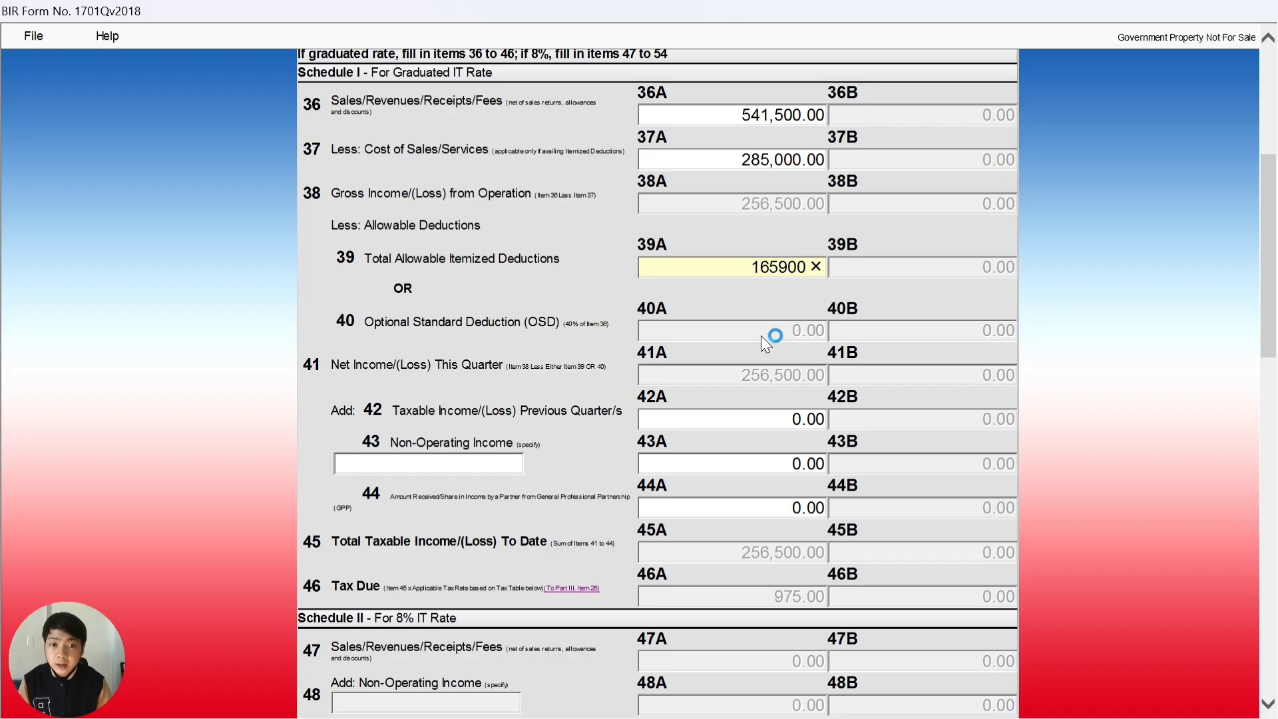
scroll(760, 336, "down", 2)
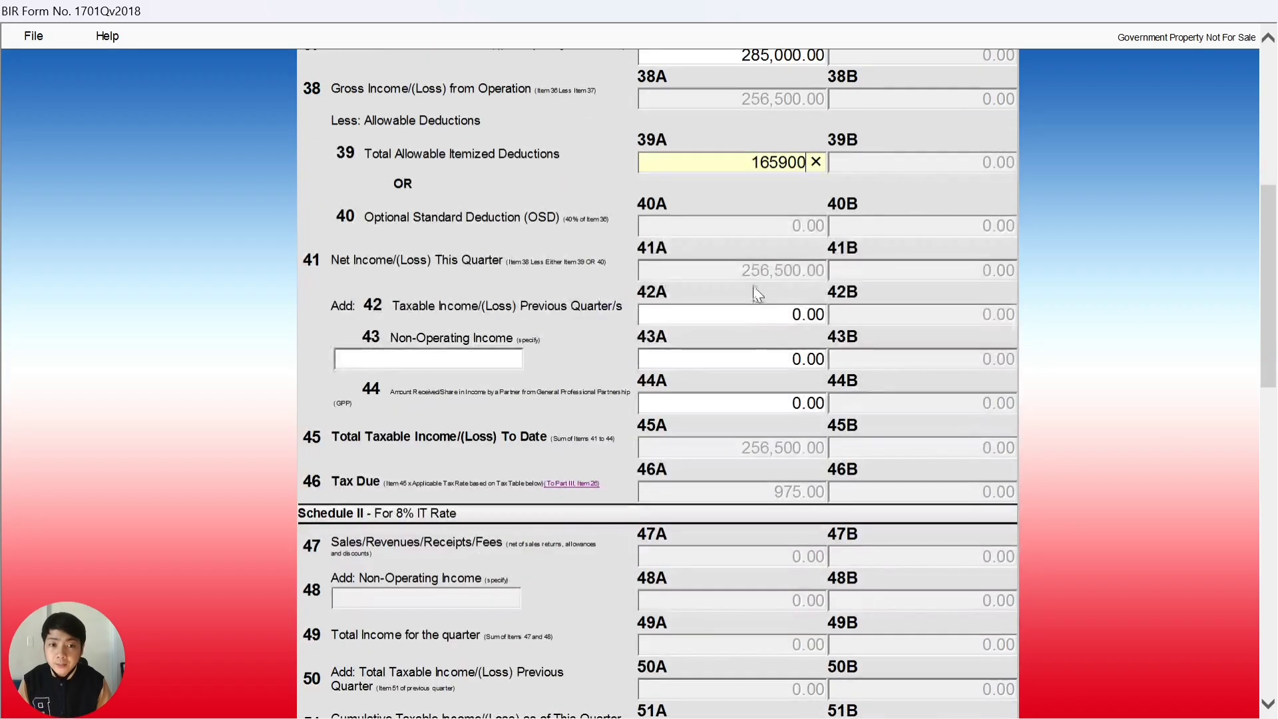
left_click(1028, 206)
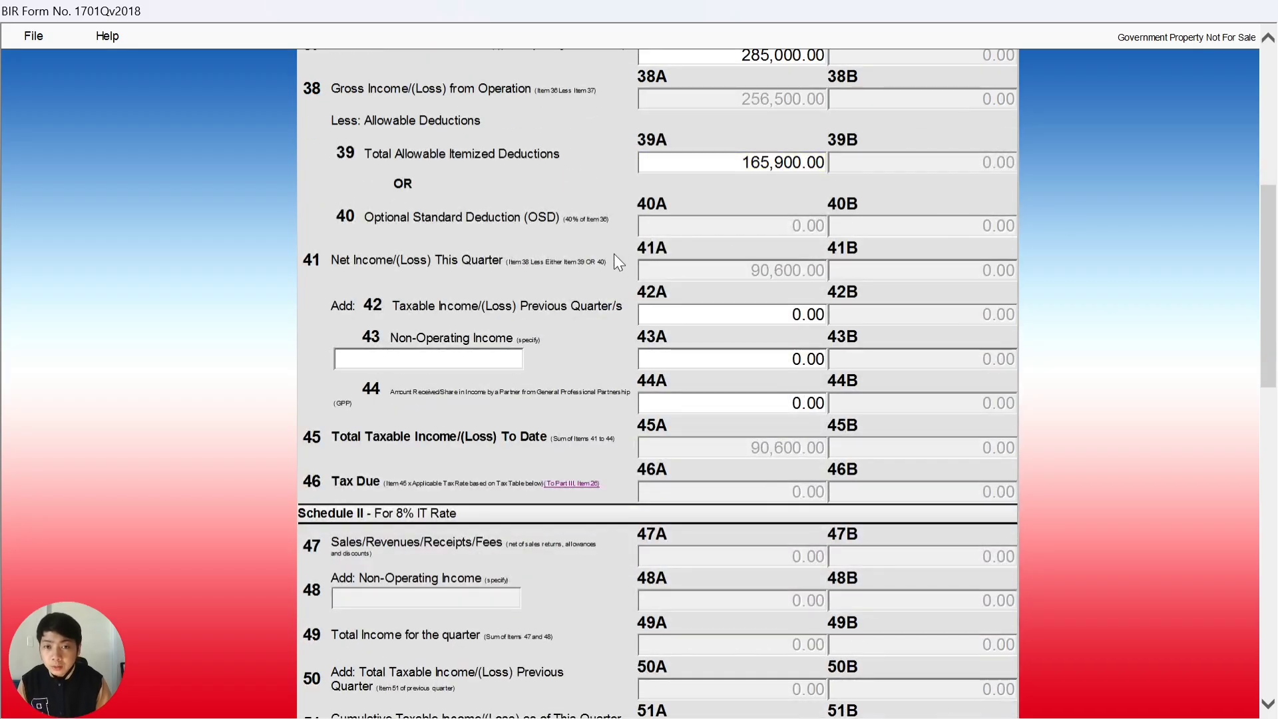
Scroll through page 2 to review net income of 90,600.00 and taxable income in 45A
scroll(540, 247, "down", 2)
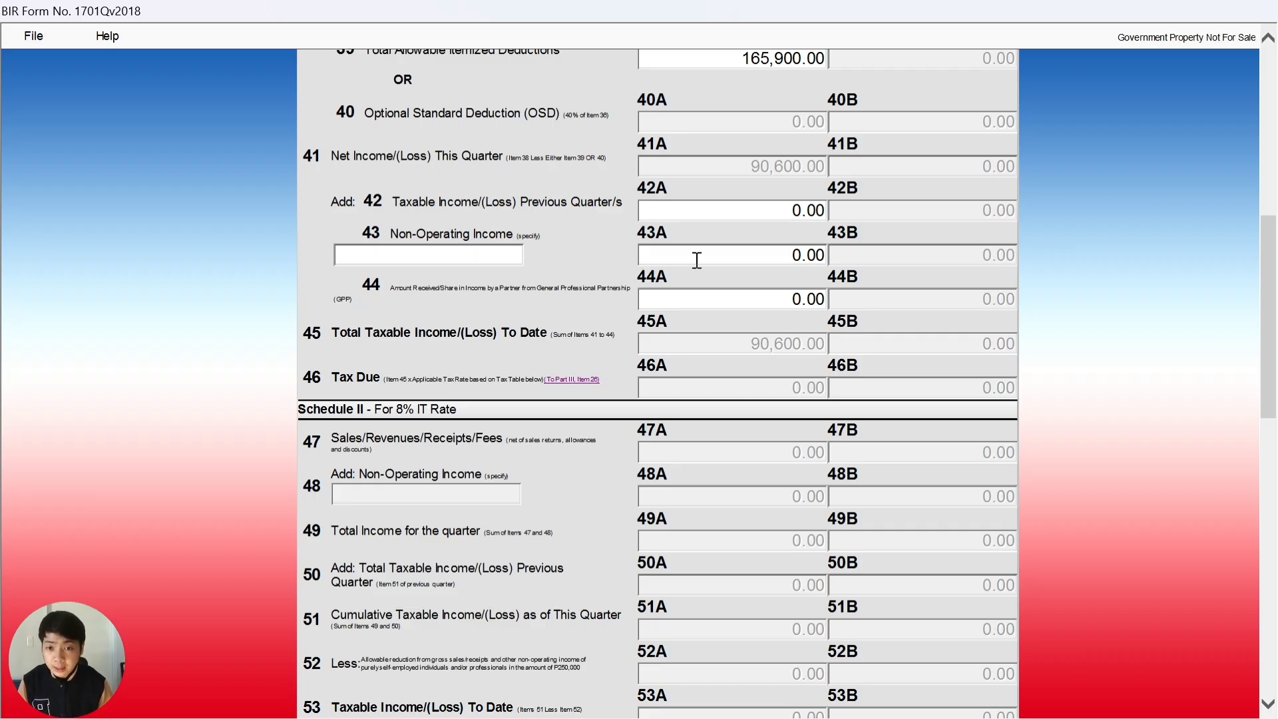
scroll(680, 259, "down", 2)
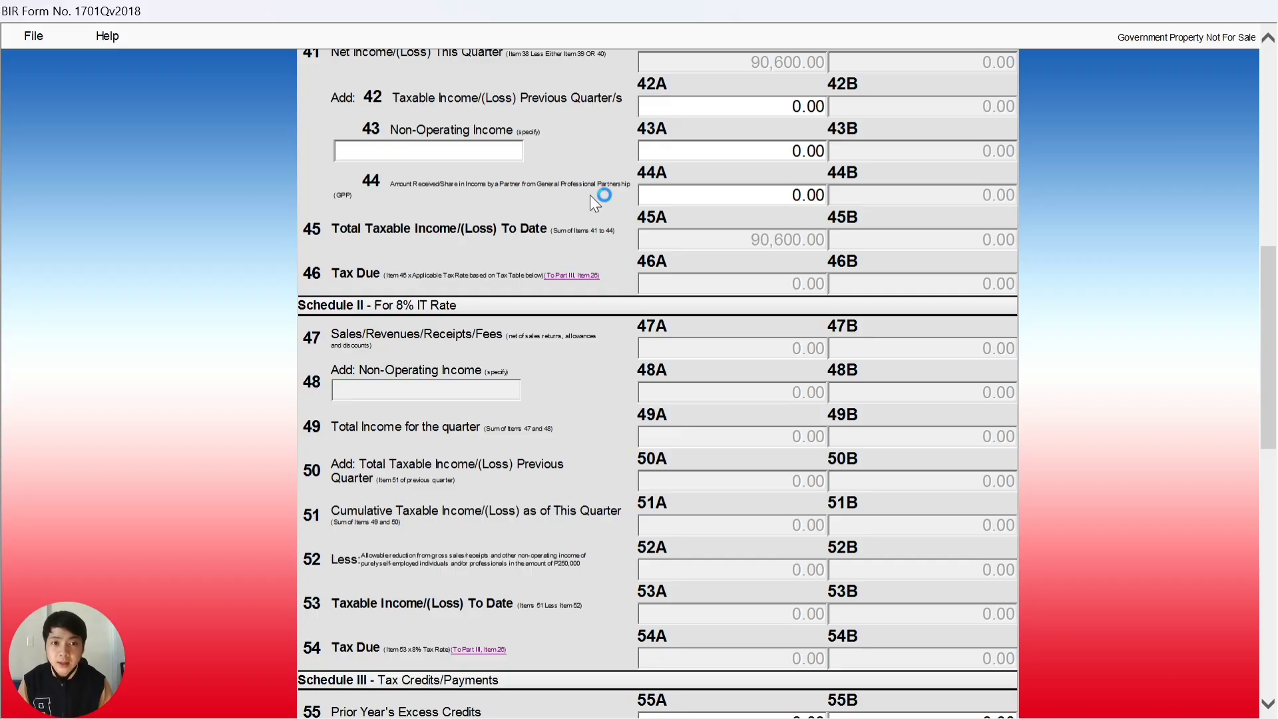
scroll(749, 189, "down", 3)
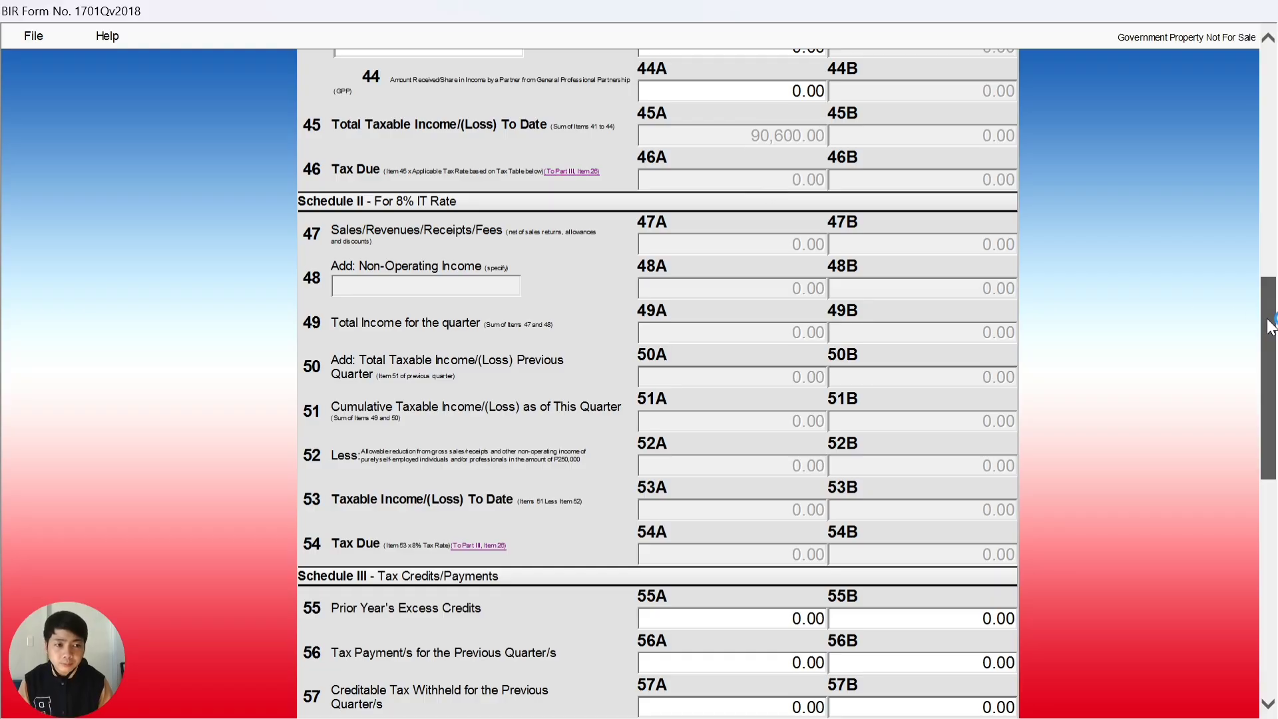
left_click_drag(1270, 326, 1268, 539)
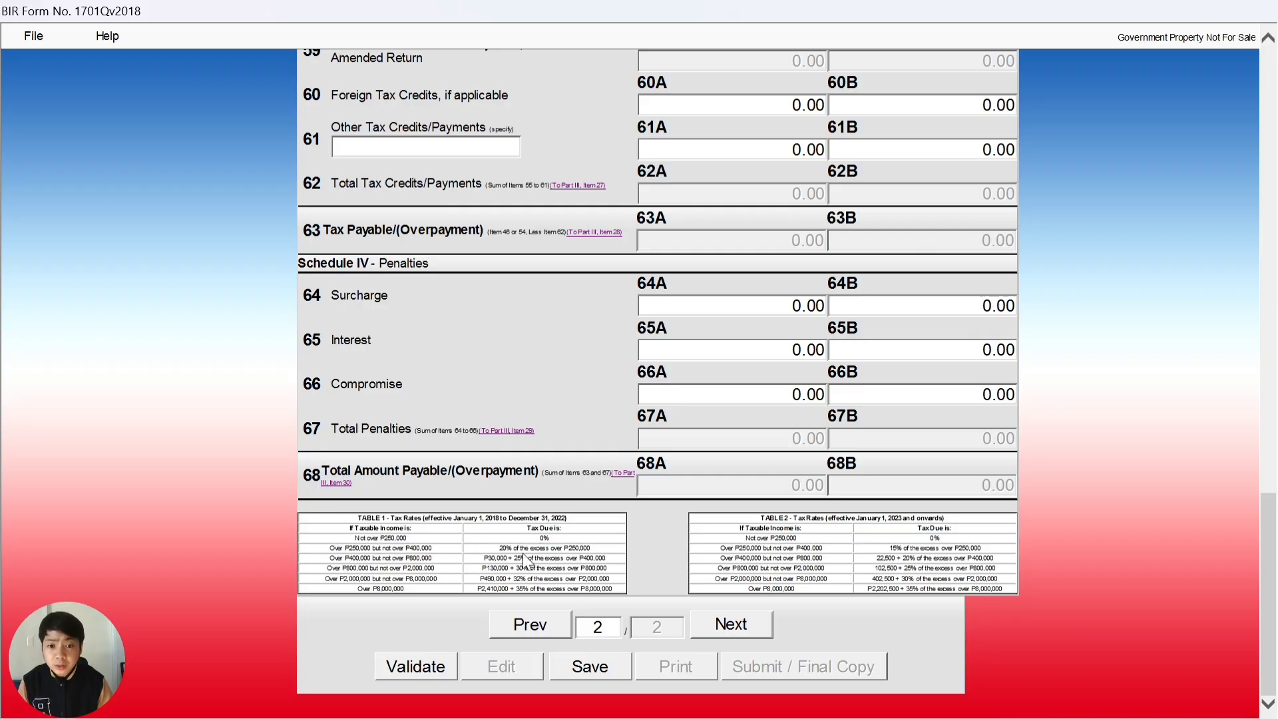
scroll(886, 466, "up", 15)
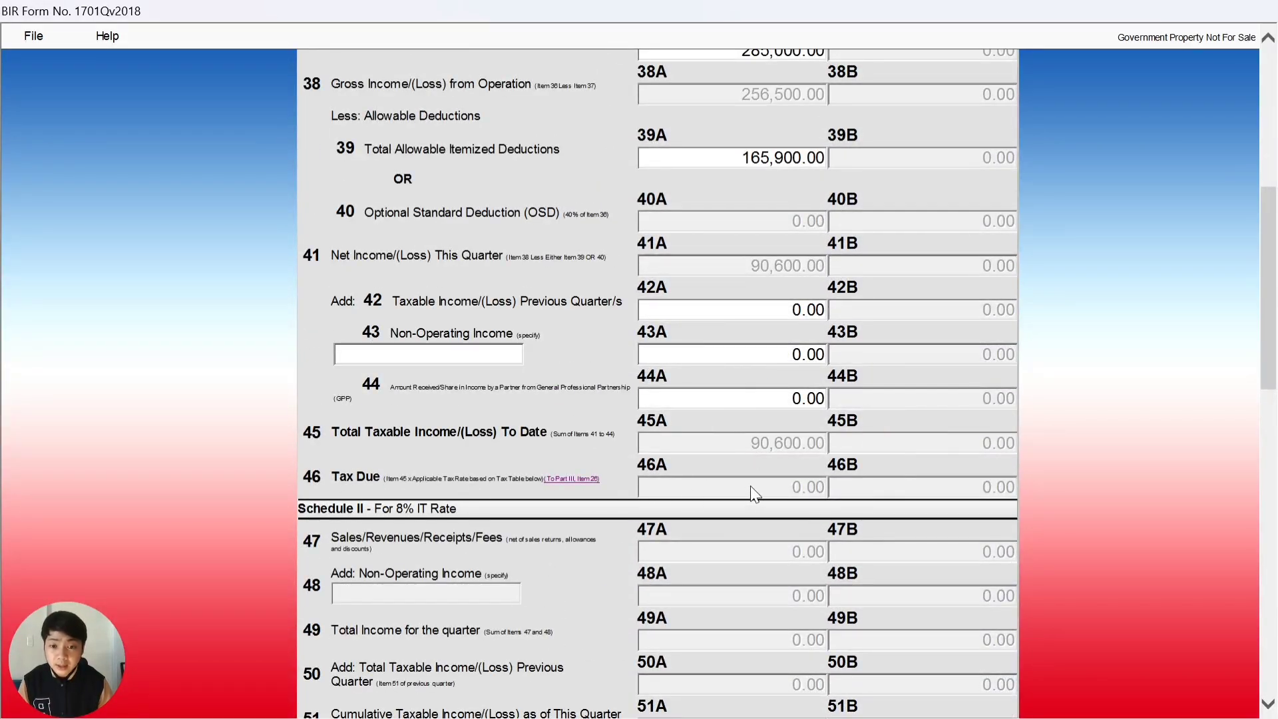
scroll(751, 498, "down", 3)
scroll(759, 426, "down", 15)
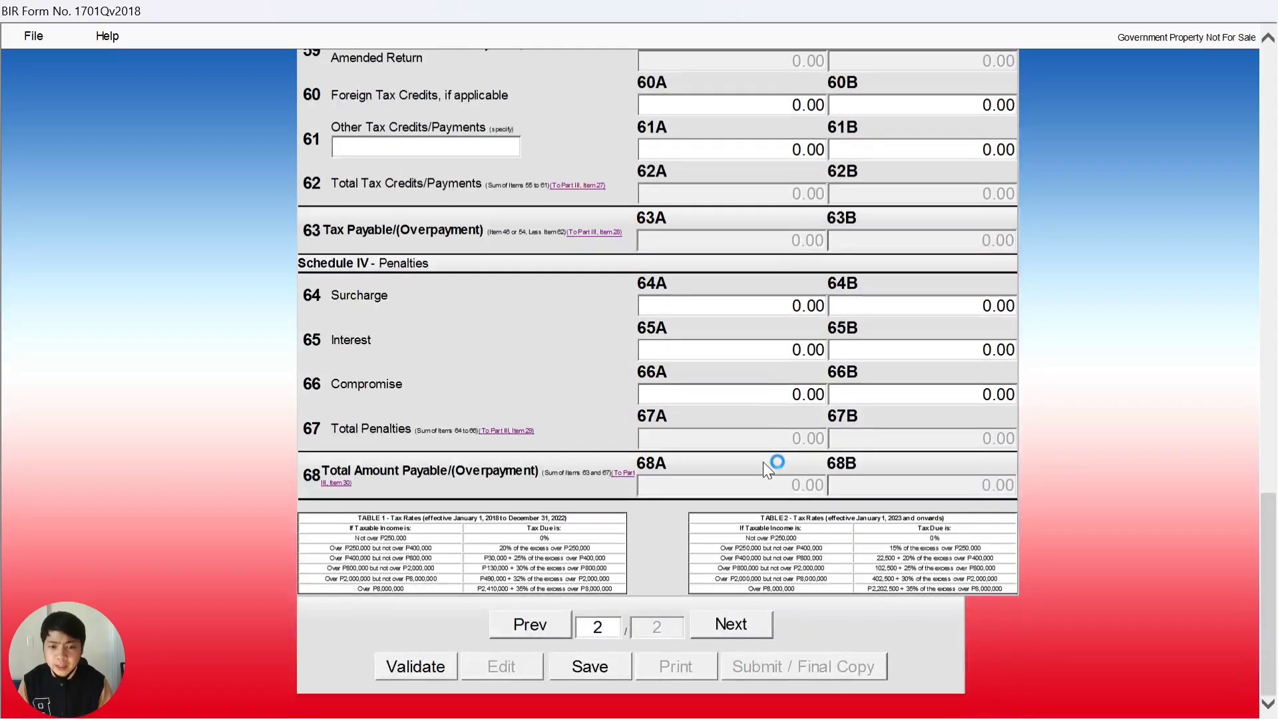
Check page 1, then return to page 2 and scroll back to the top of Part V
left_click(541, 625)
scroll(776, 480, "up", 3)
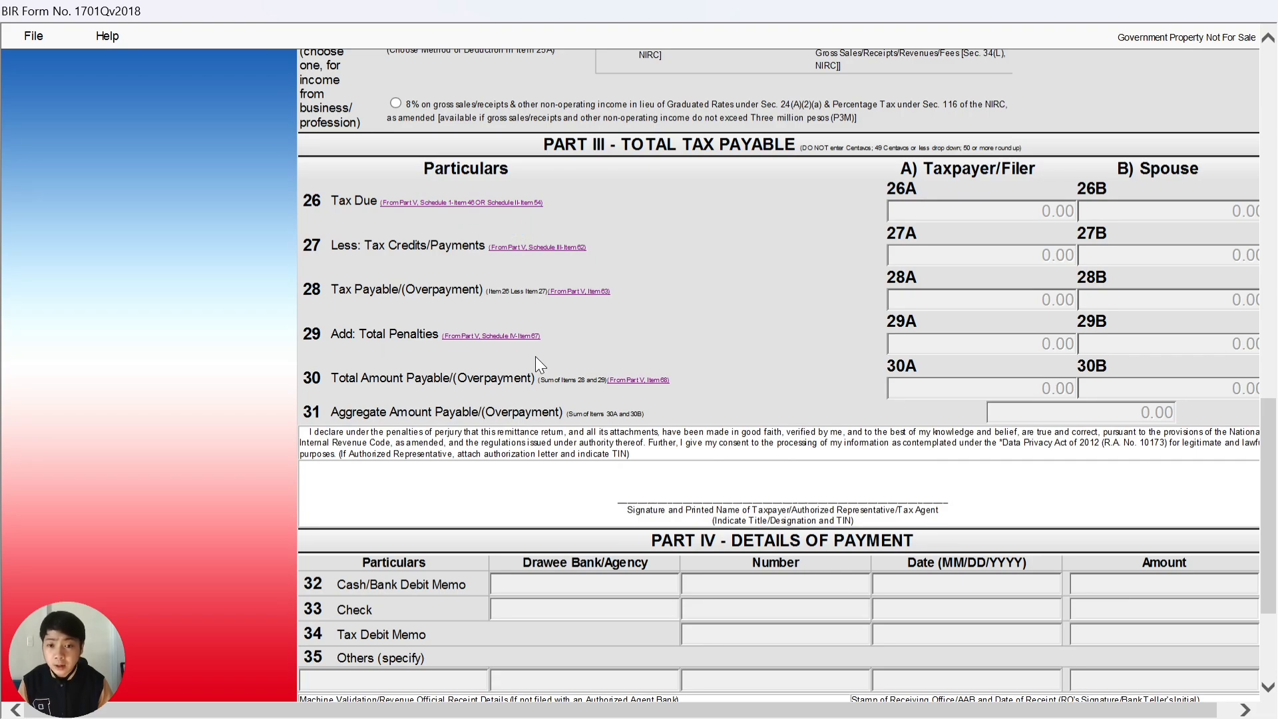
scroll(542, 365, "down", 3)
left_click(730, 608)
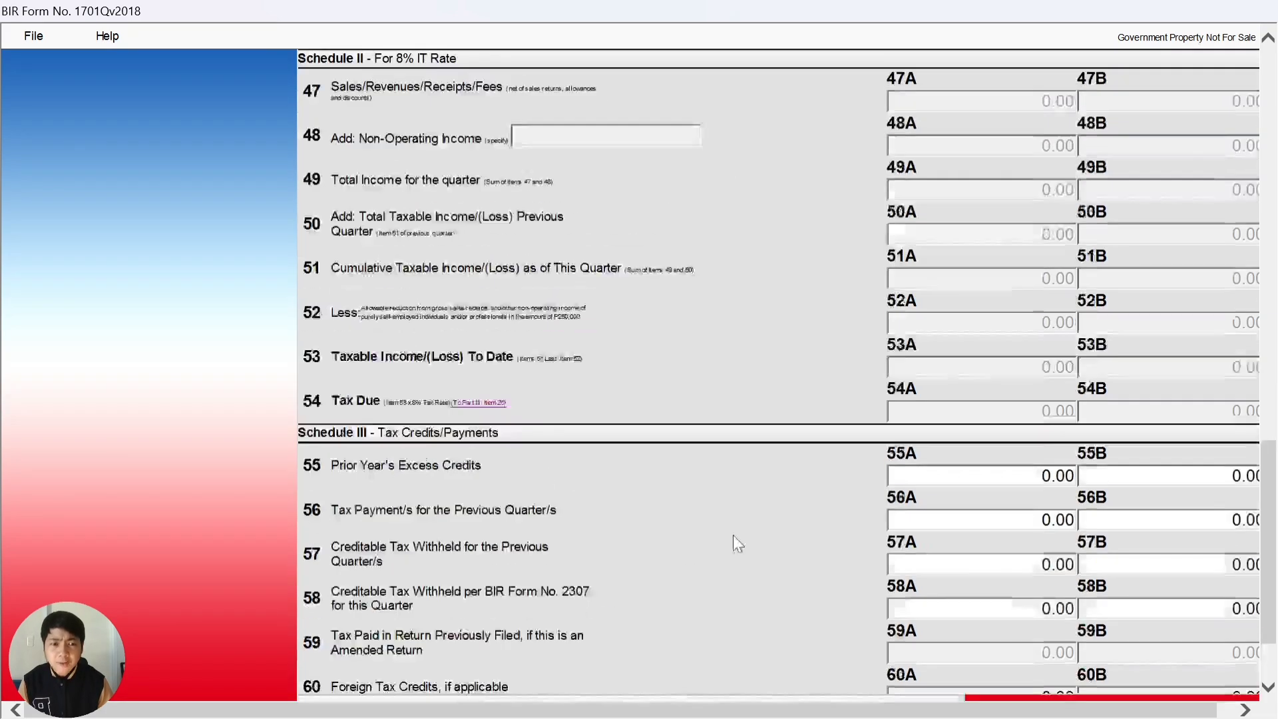
scroll(733, 535, "down", 6)
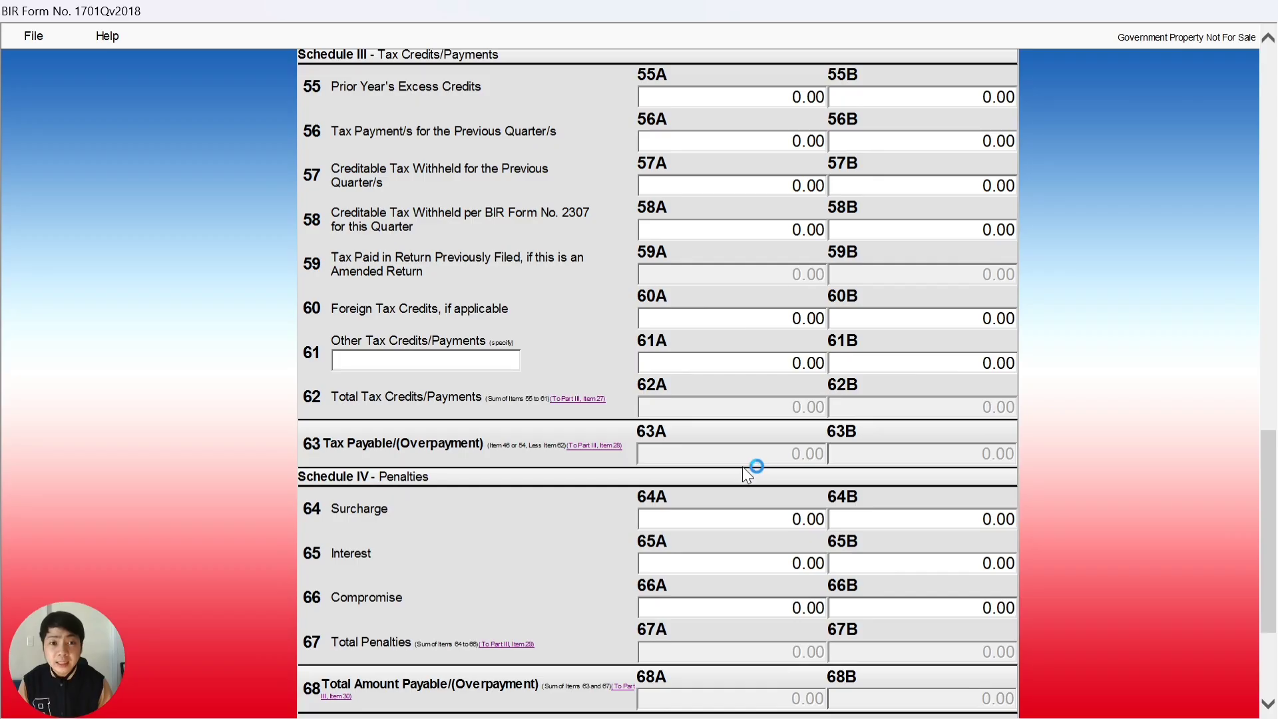
scroll(742, 347, "up", 3)
scroll(738, 345, "up", 14)
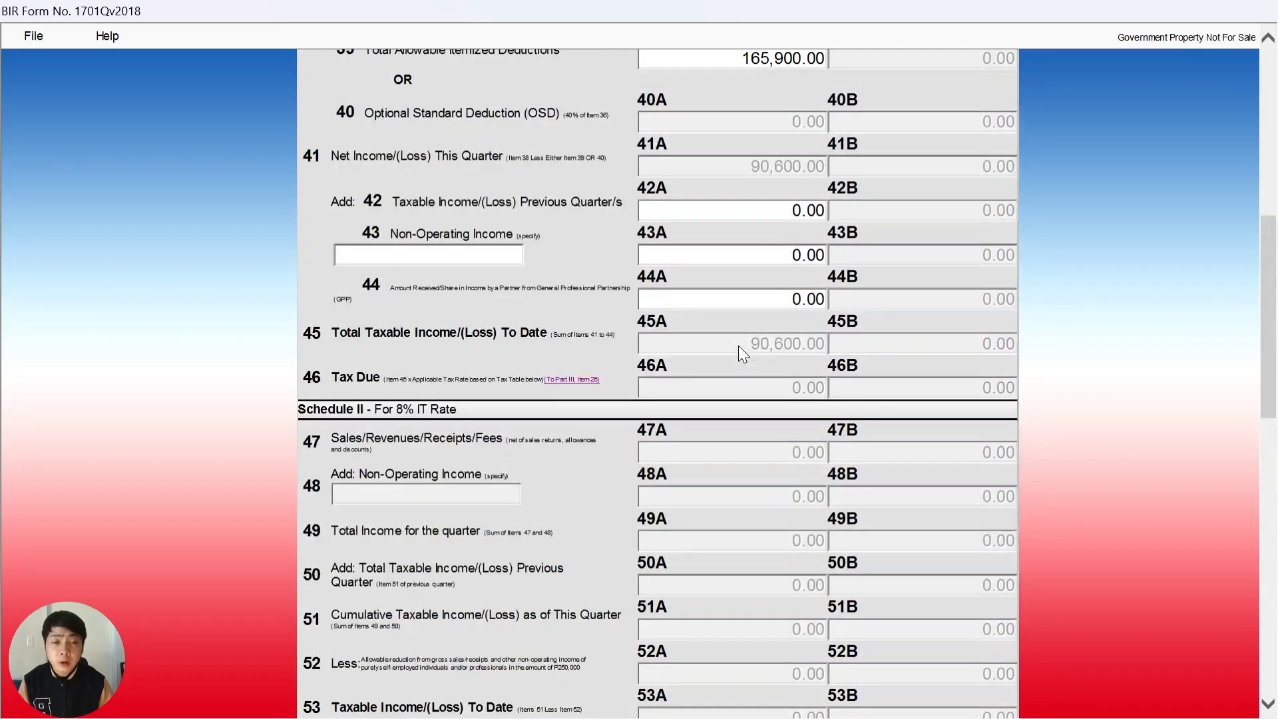
Change 36A sales to 1,000,000, producing tax due of 52,320.00 on taxable income of 549,100.00
left_click(823, 333)
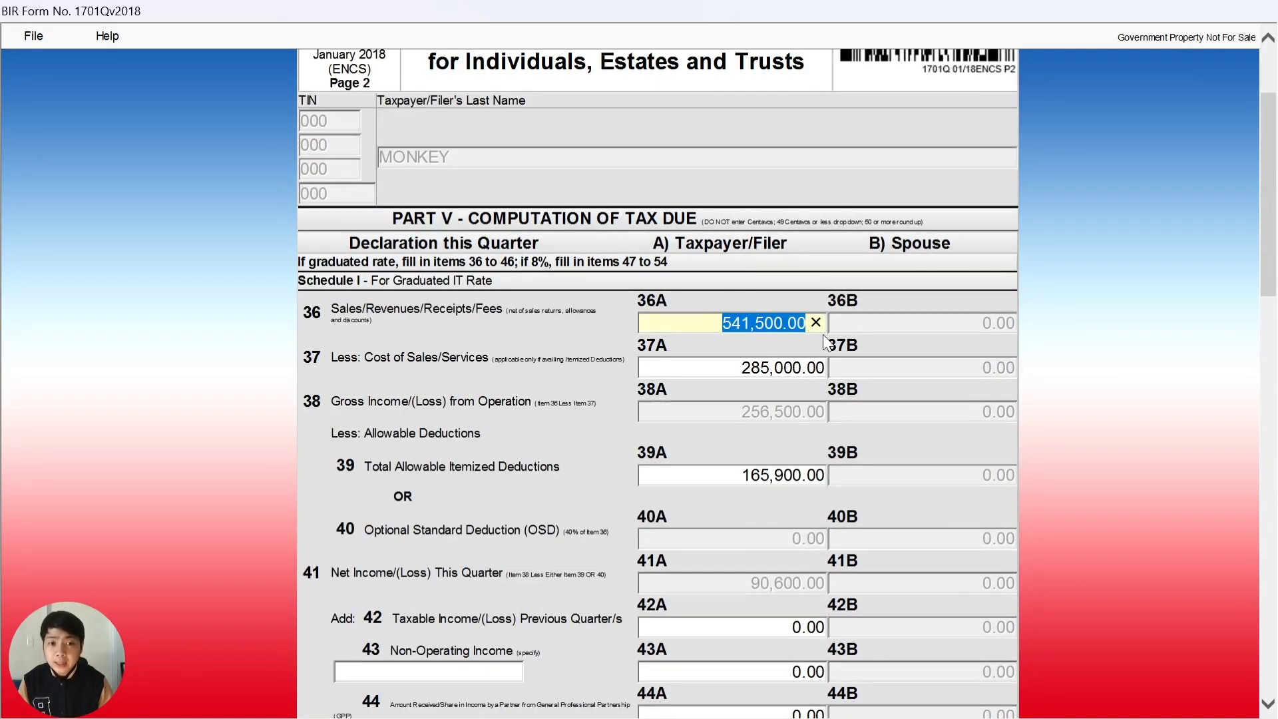
type("10")
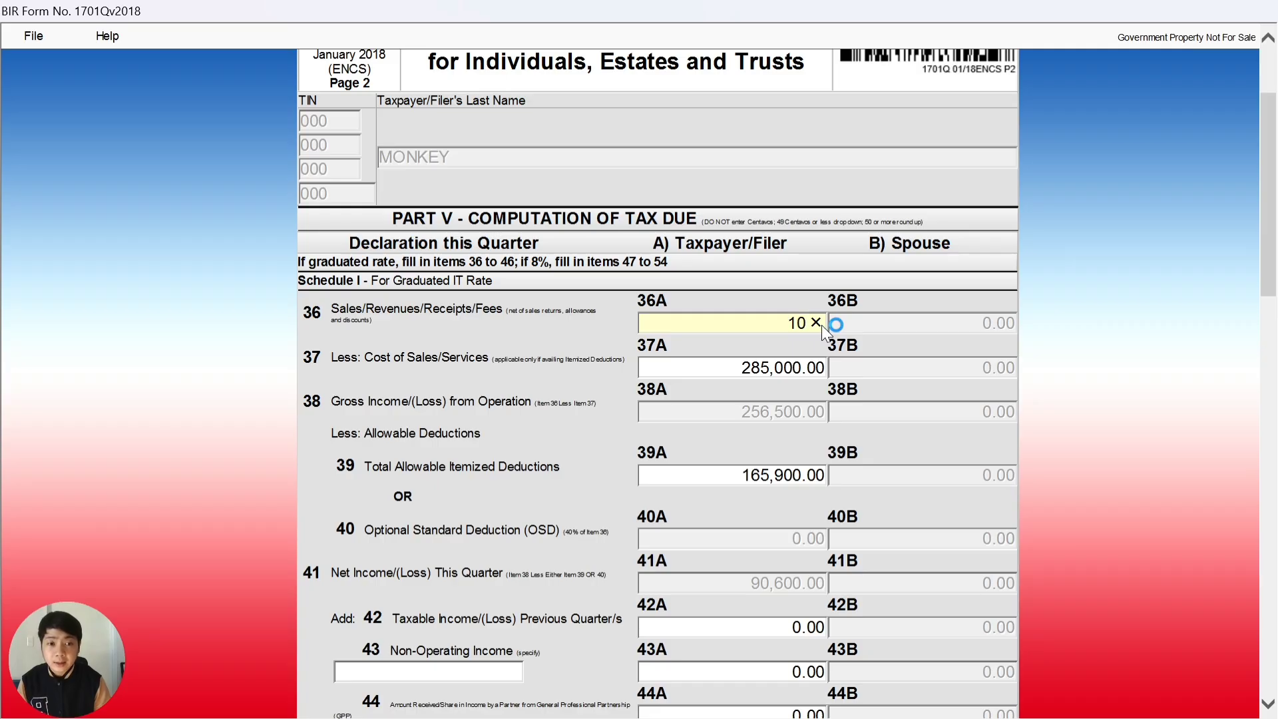
type("00000")
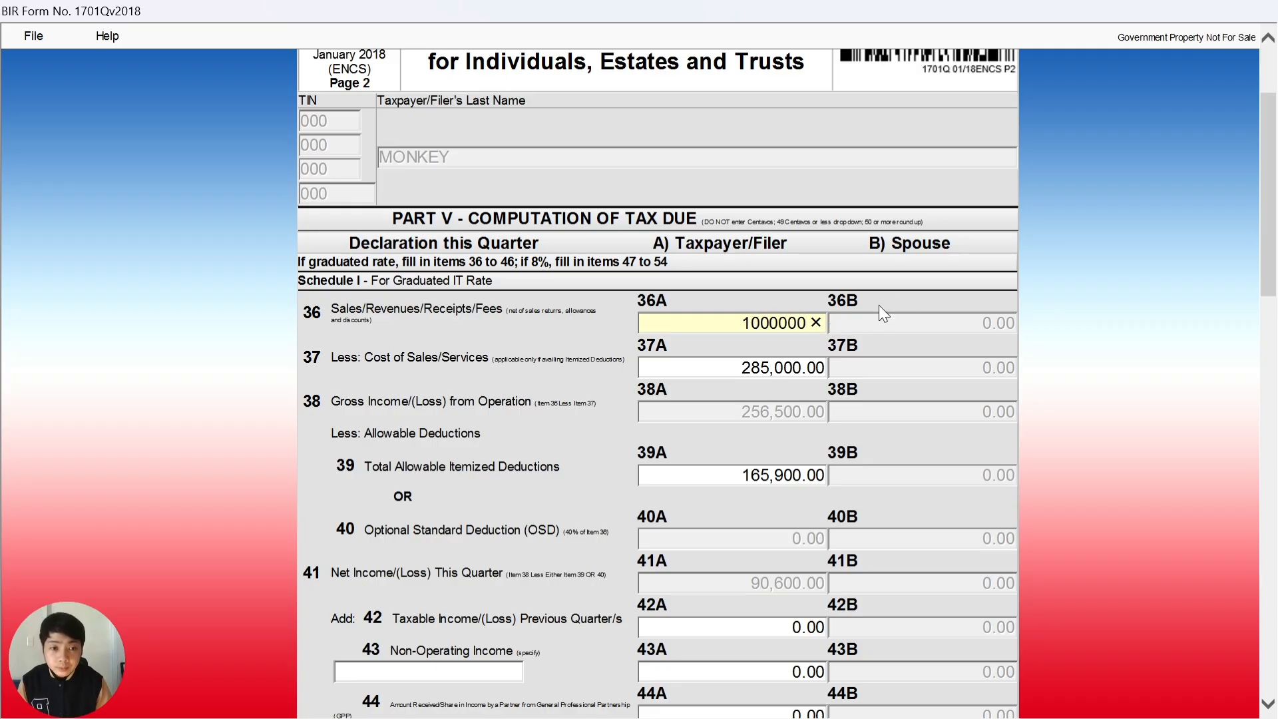
left_click(1115, 236)
scroll(1092, 251, "down", 3)
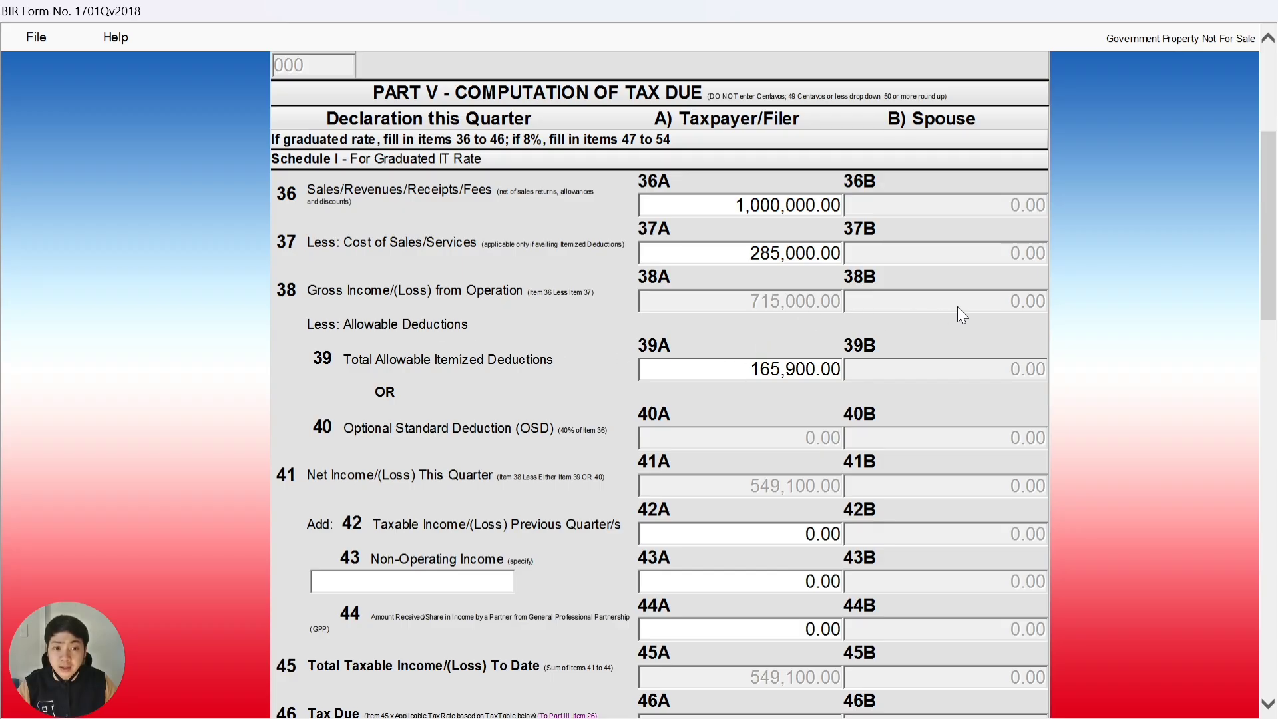
scroll(939, 363, "down", 2)
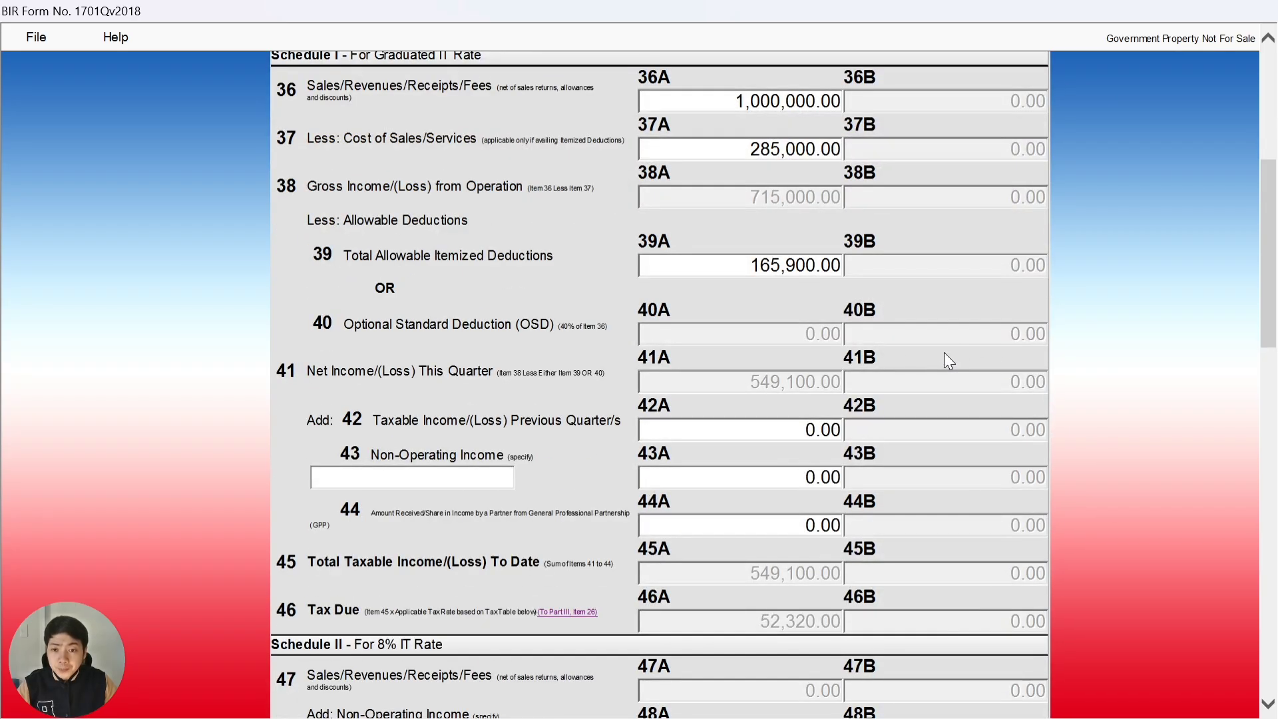
scroll(944, 356, "down", 3)
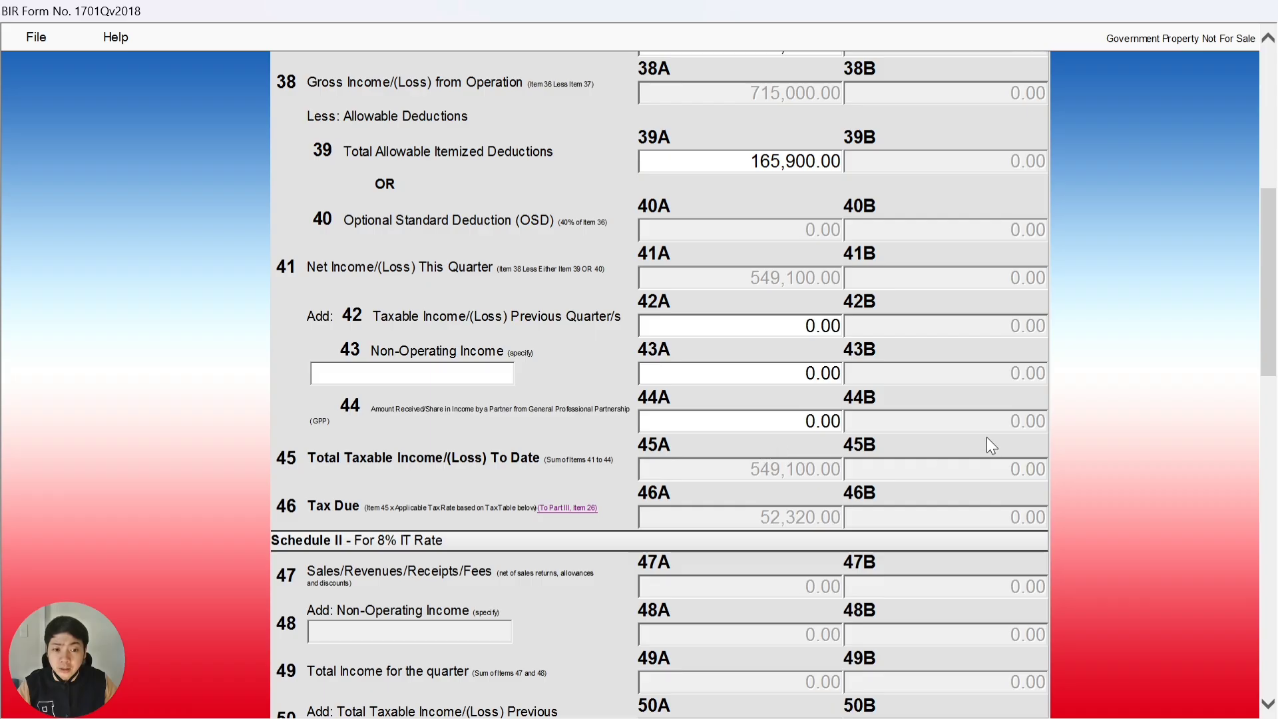
scroll(988, 433, "down", 2)
scroll(990, 427, "down", 2)
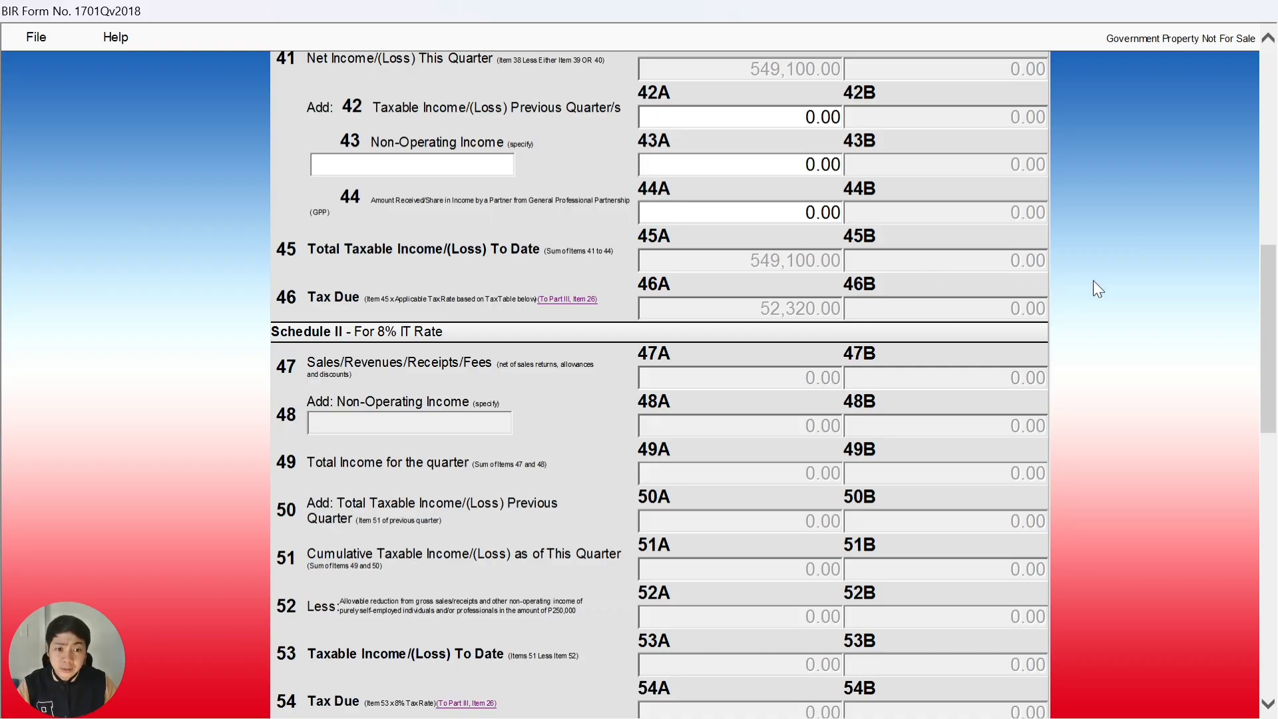
Add an item 61 tax credit 'BMBE TAX EXEMPT' of 52,320 in 61A
left_click_drag(1271, 310, 1273, 439)
scroll(1276, 469, "down", 1)
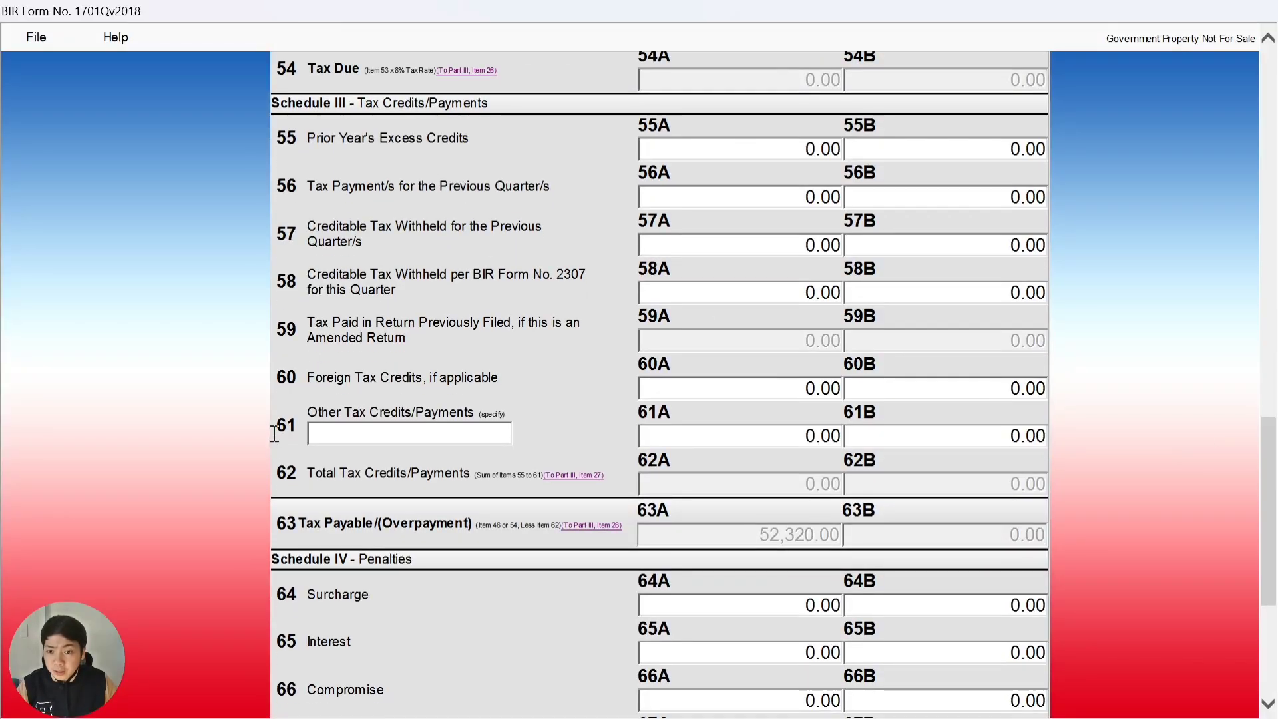
left_click(335, 436)
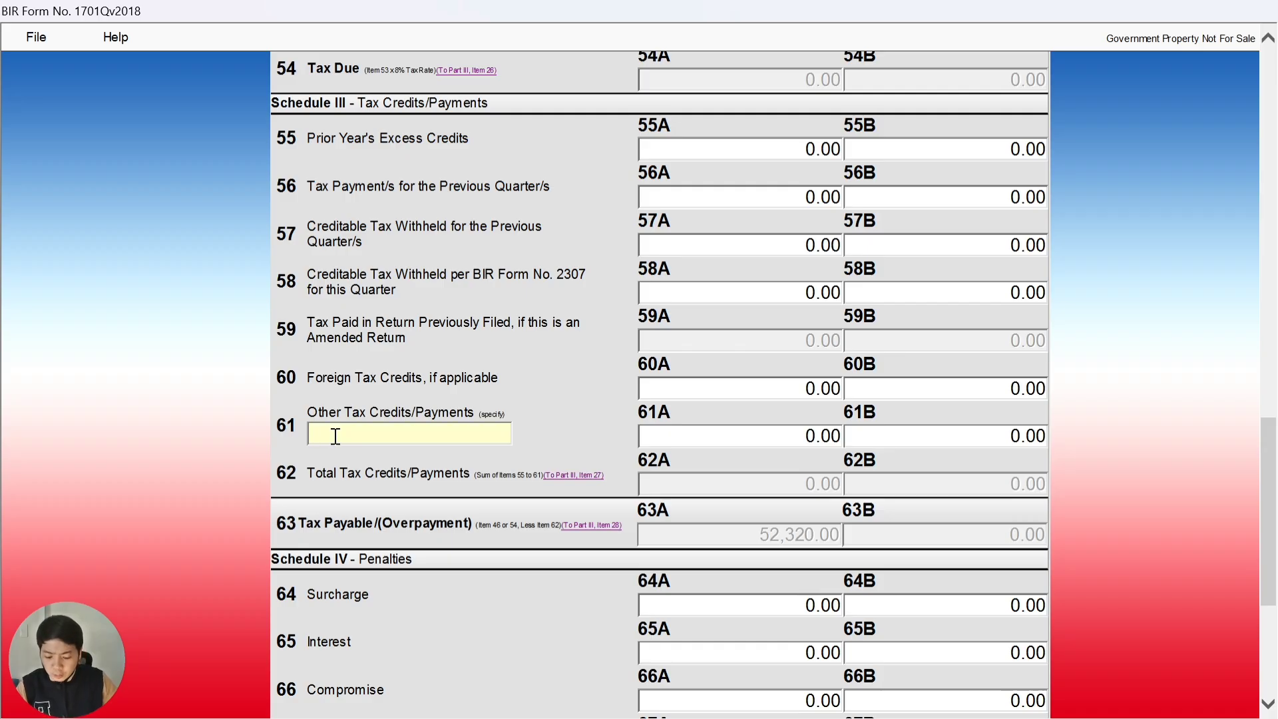
type("B")
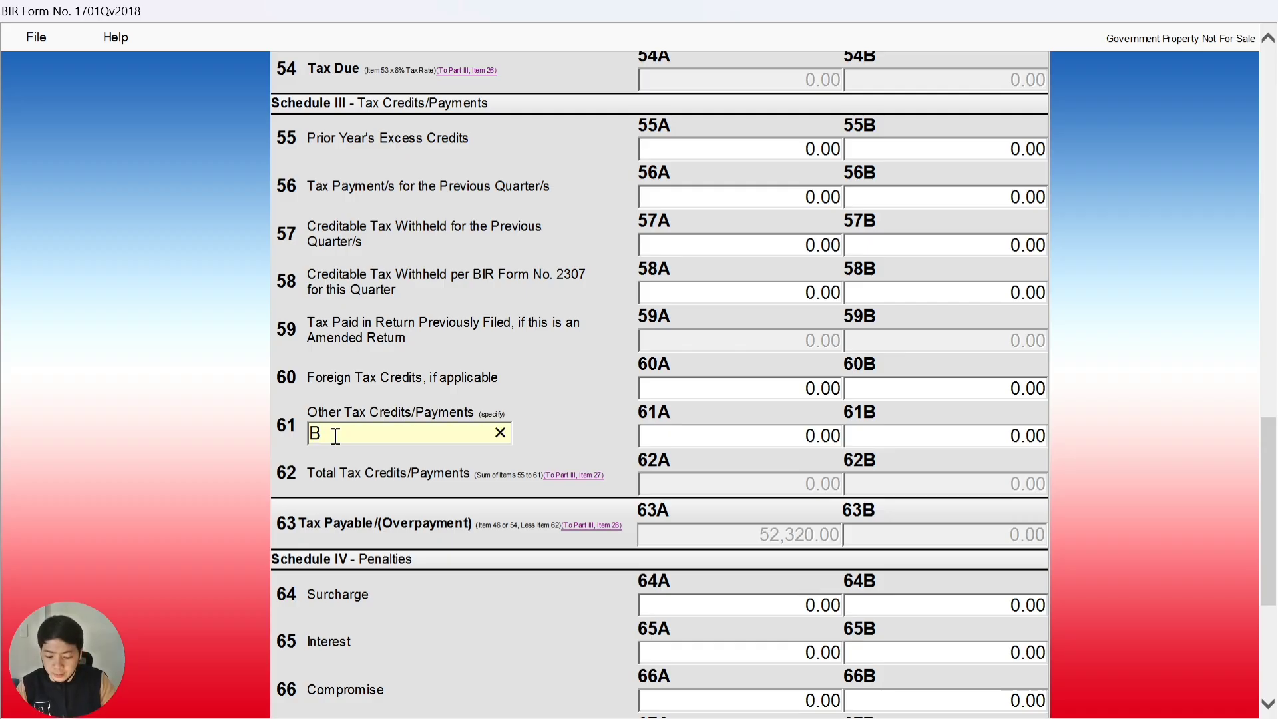
type("MBE TAX EX")
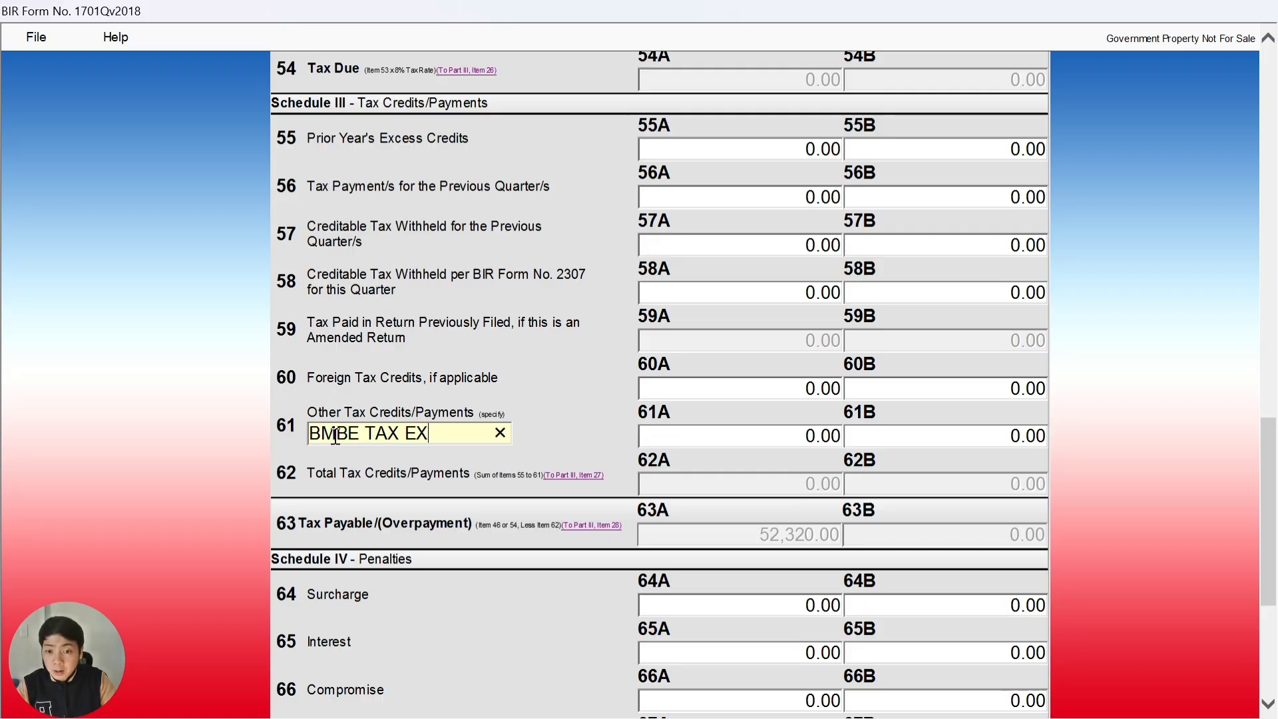
type("EMP")
key("BackSpace")
type("MPT")
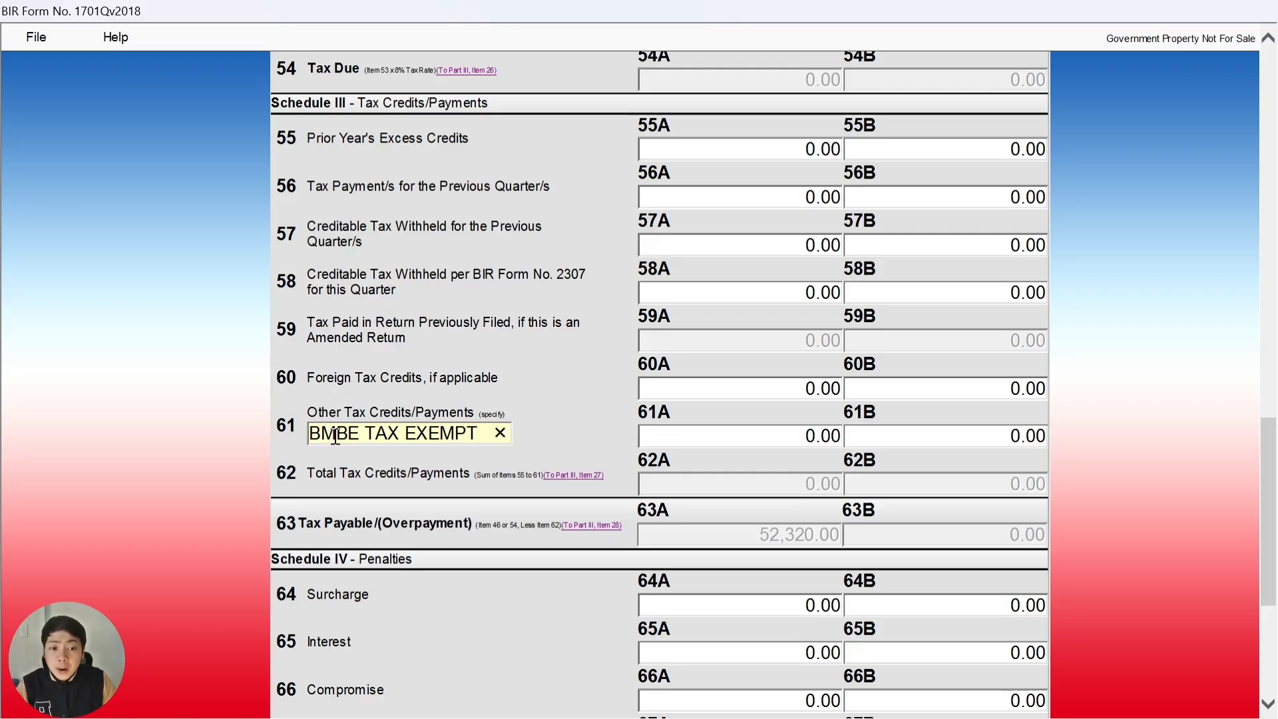
left_click(777, 435)
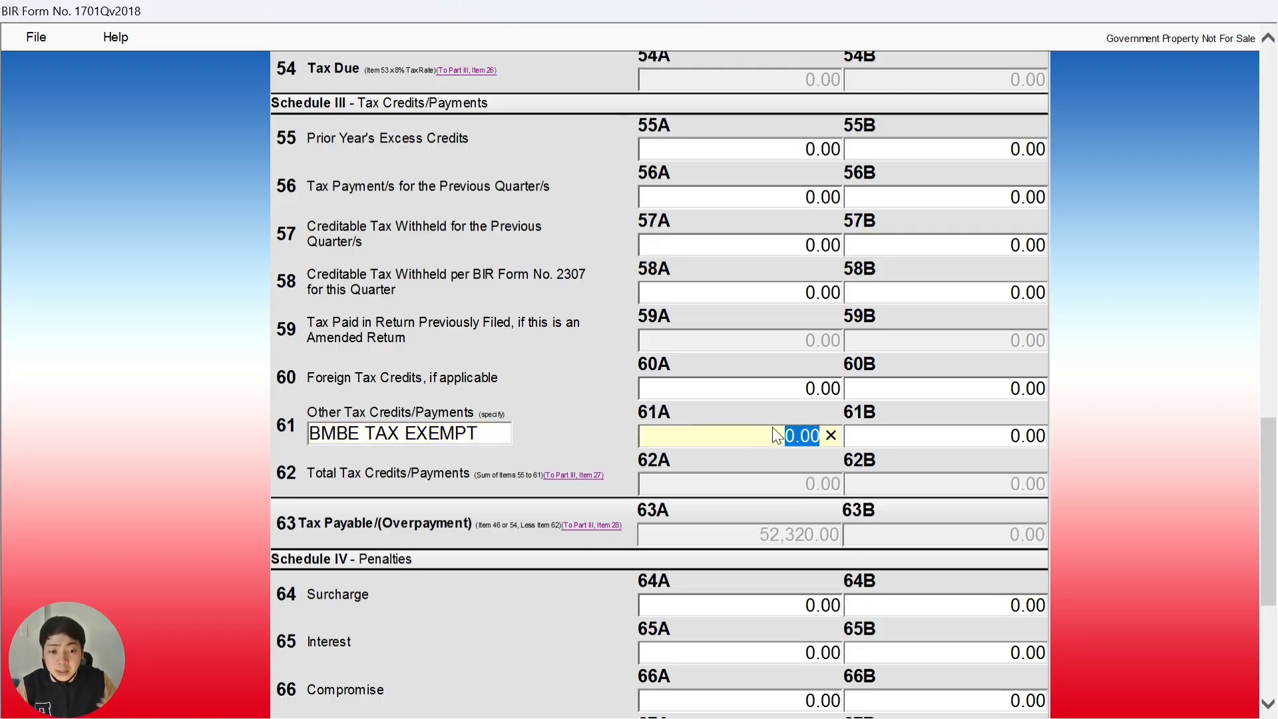
type("52")
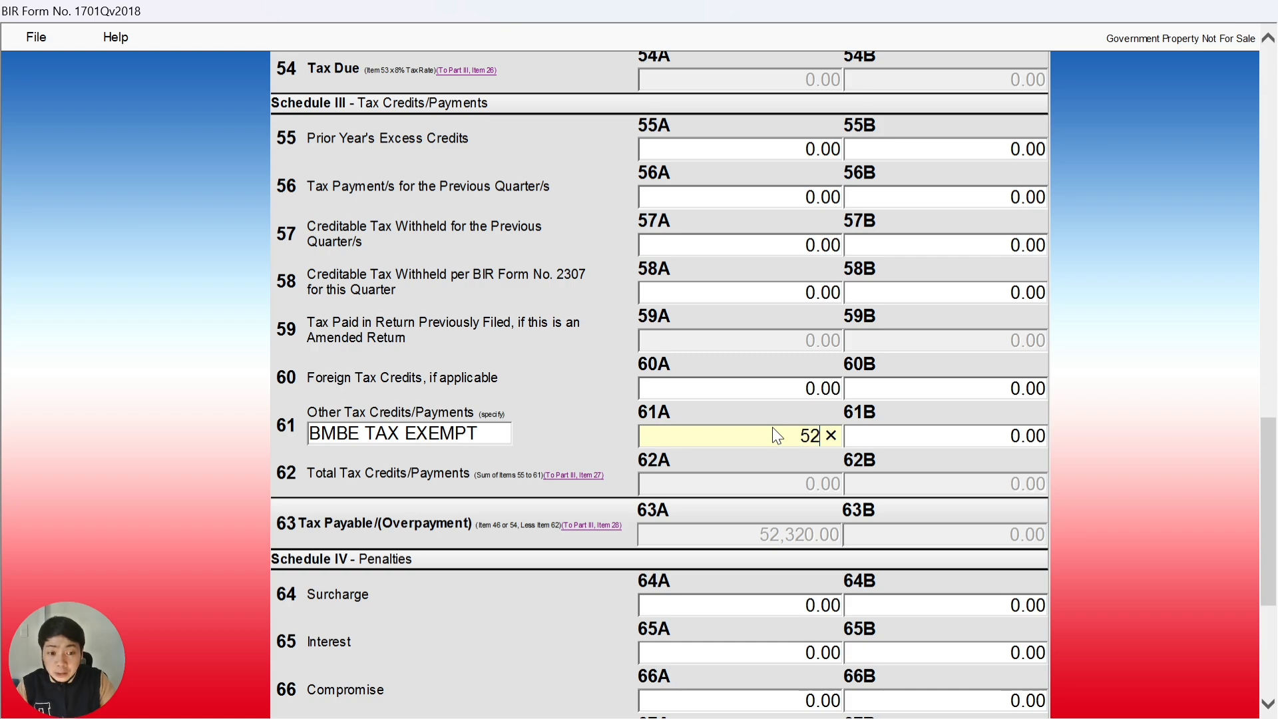
type(",320")
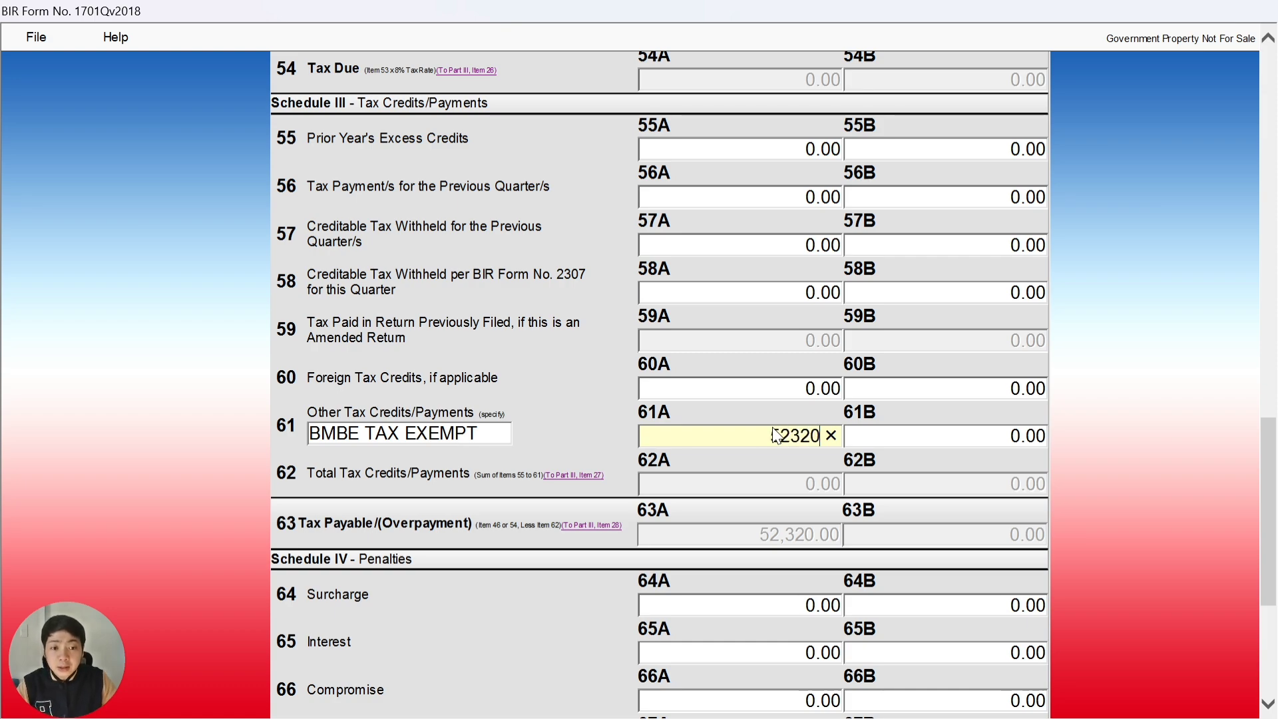
key("Tab")
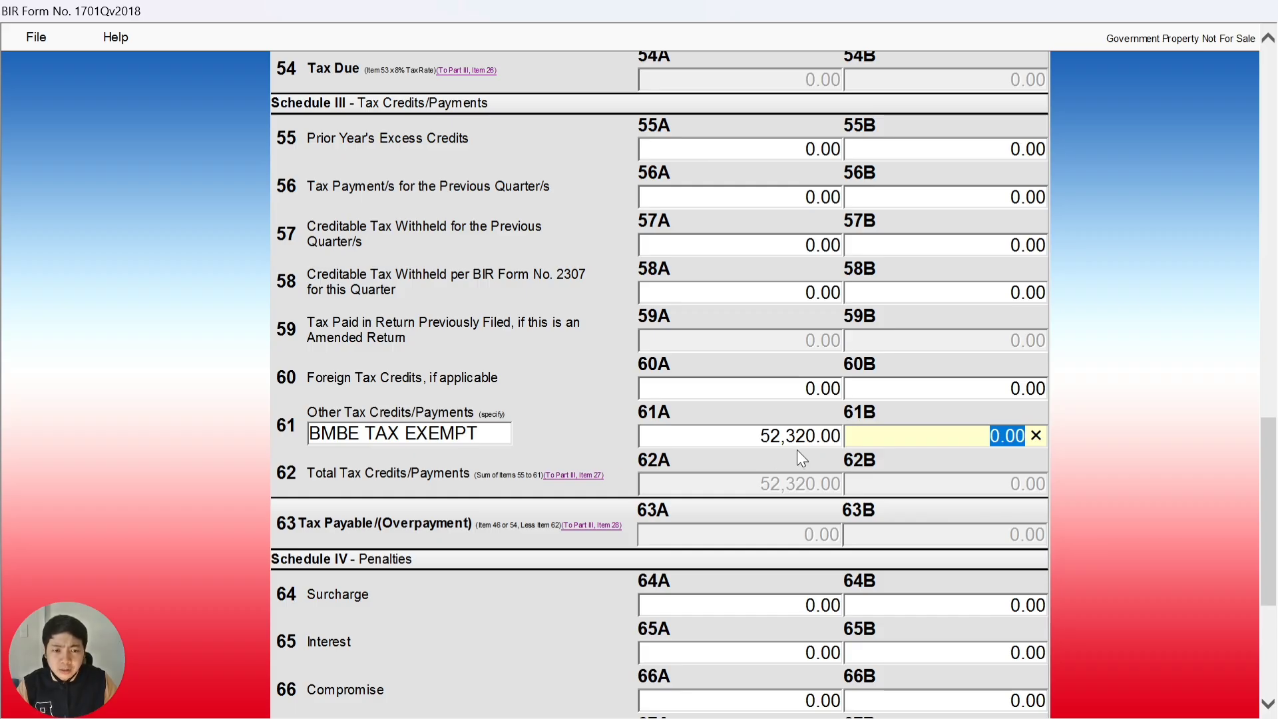
Return to page 1 and review Part III: tax due and credits 52,320.00, payable 0.00
scroll(790, 439, "down", 2)
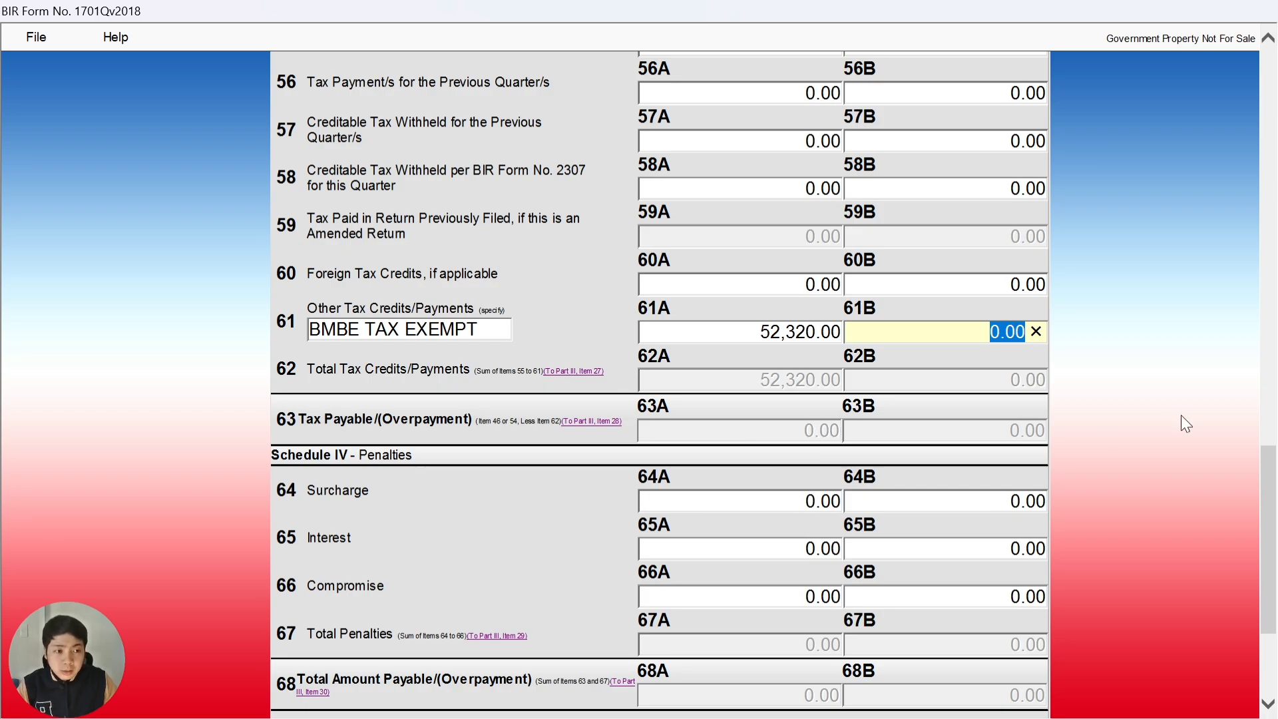
scroll(1274, 496, "down", 4)
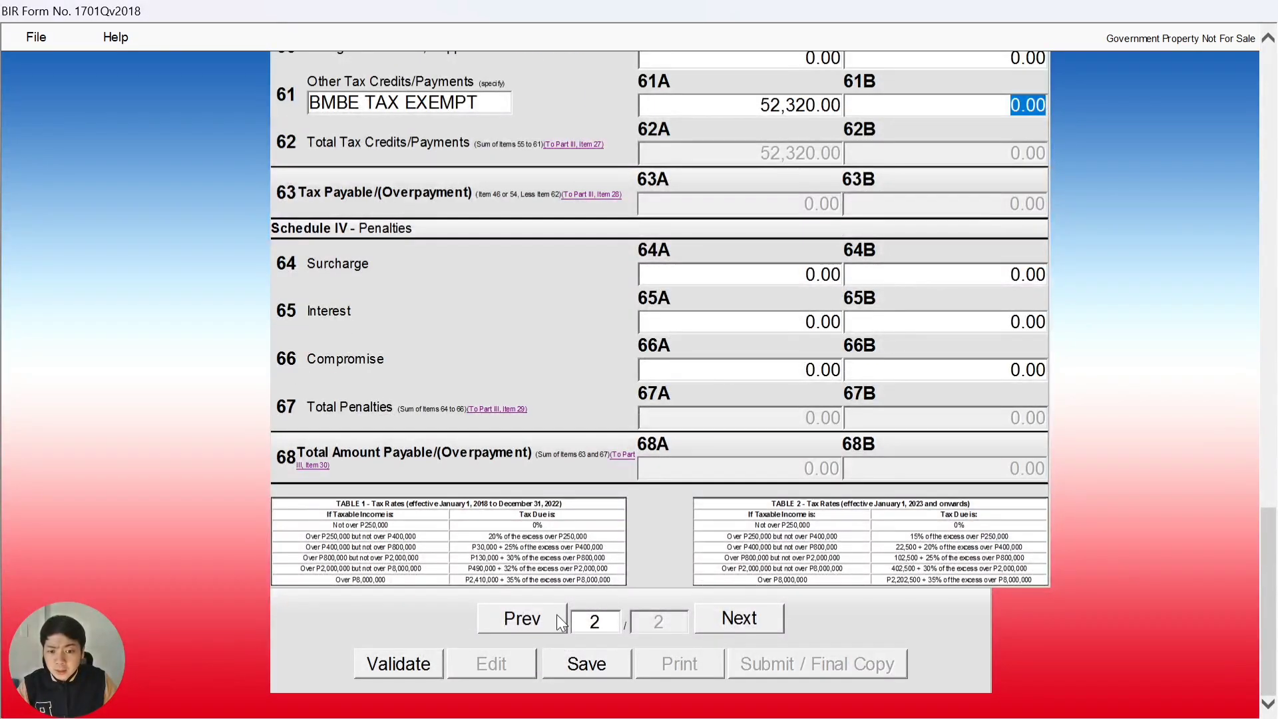
left_click(541, 618)
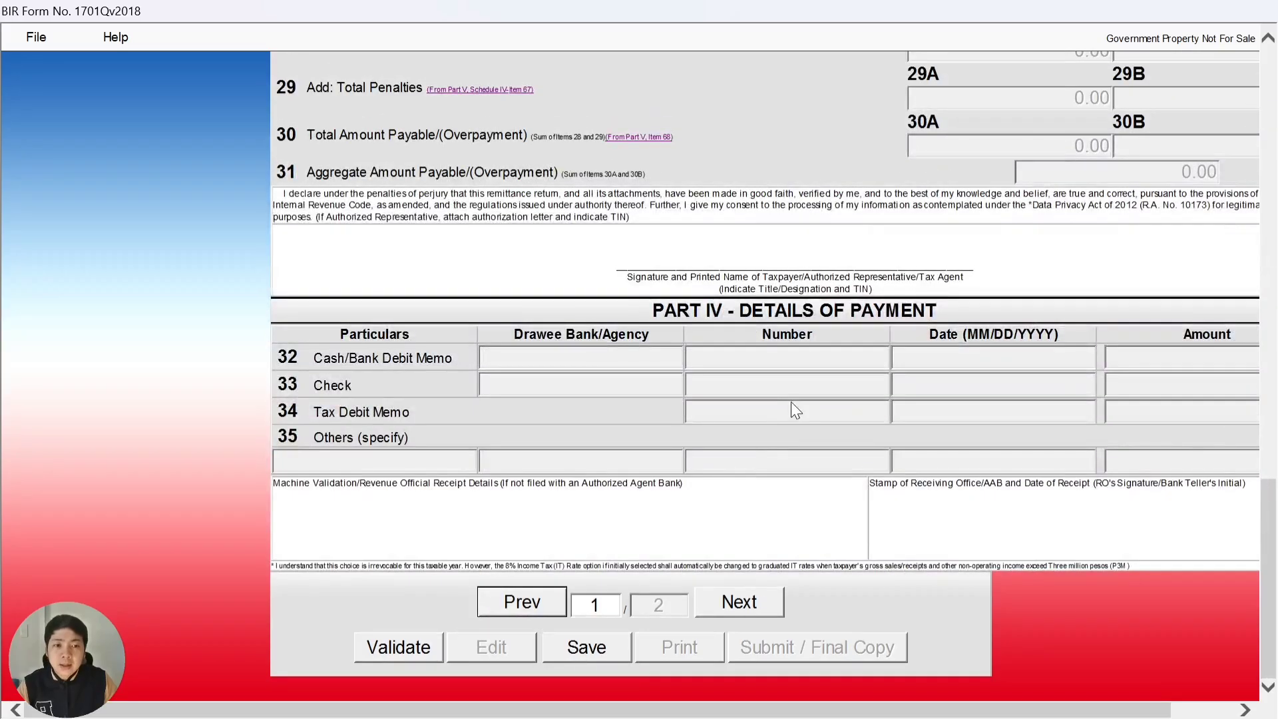
scroll(801, 396, "up", 4)
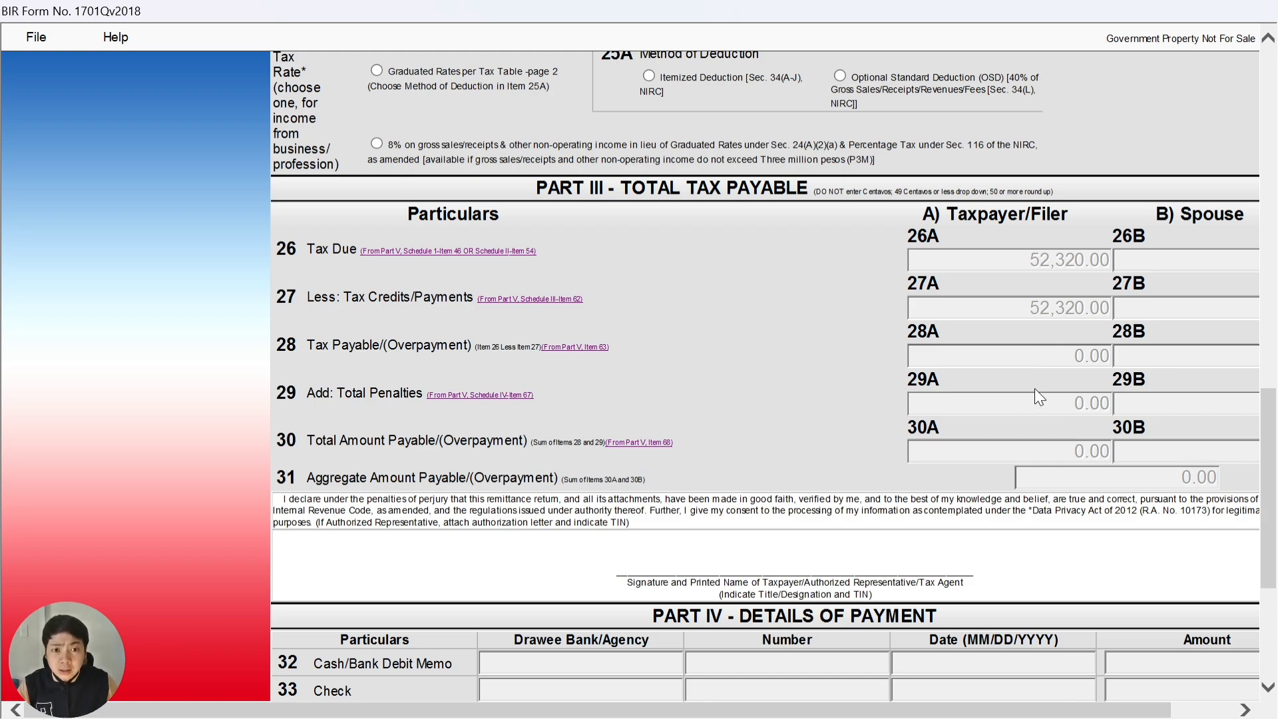
scroll(1016, 397, "down", 3)
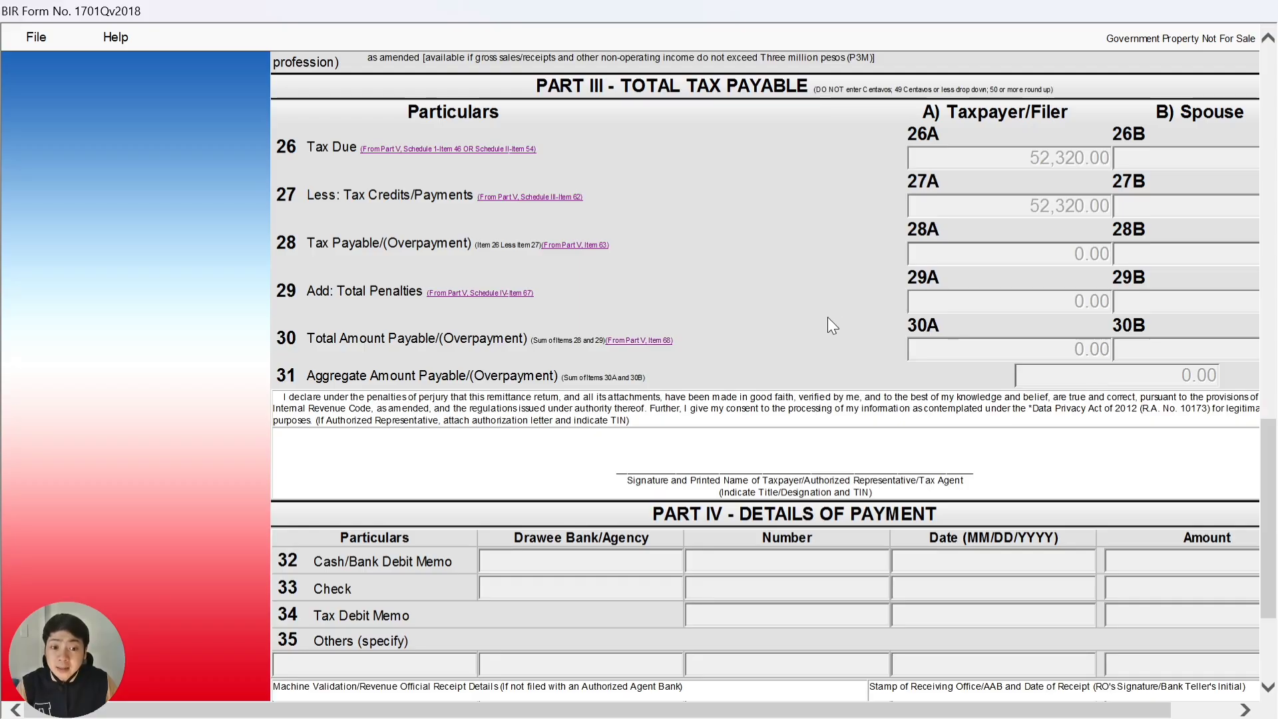
scroll(827, 328, "down", 3)
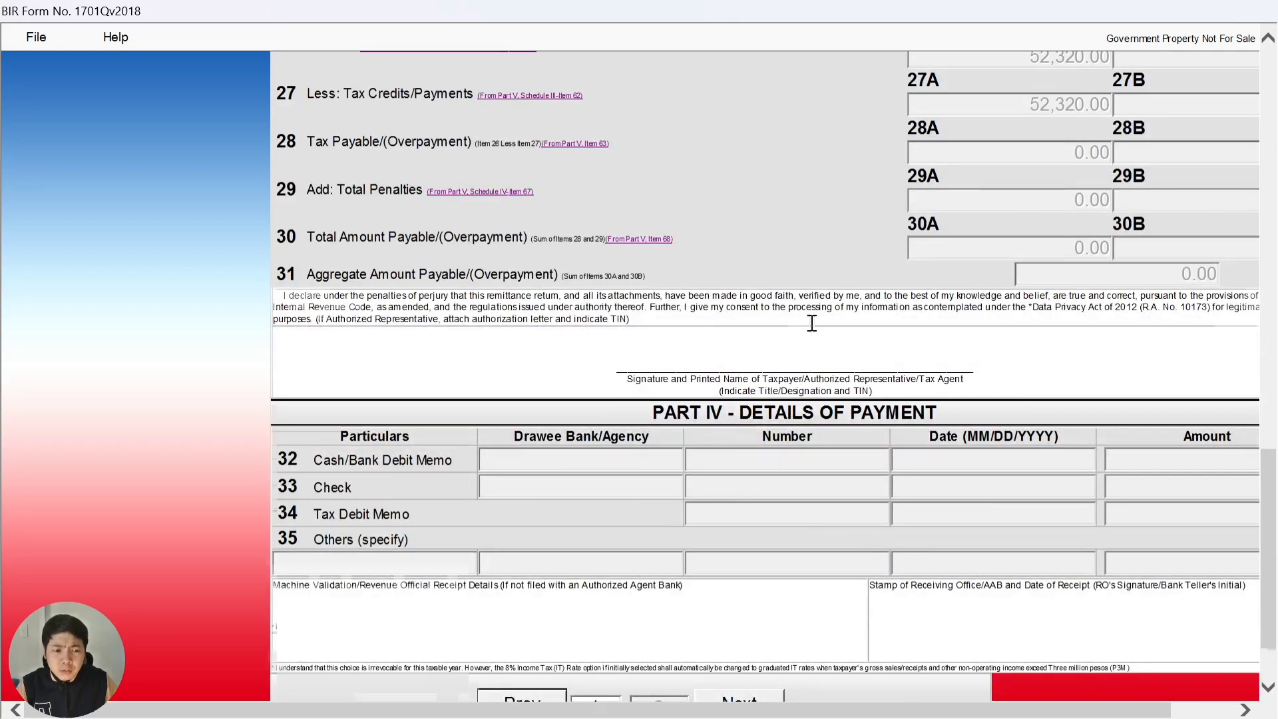
scroll(826, 328, "down", 3)
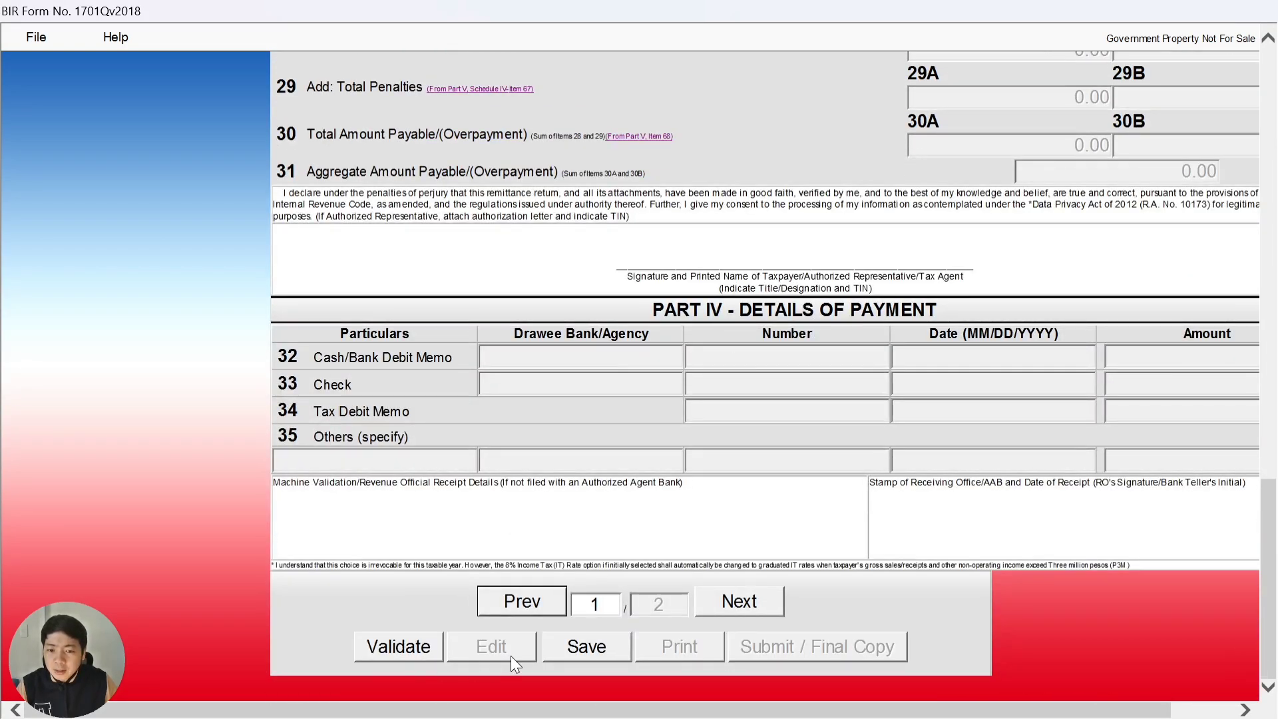
Save the 1701Q return and acknowledge the saved-successfully and backup notices
left_click(590, 648)
left_click(749, 439)
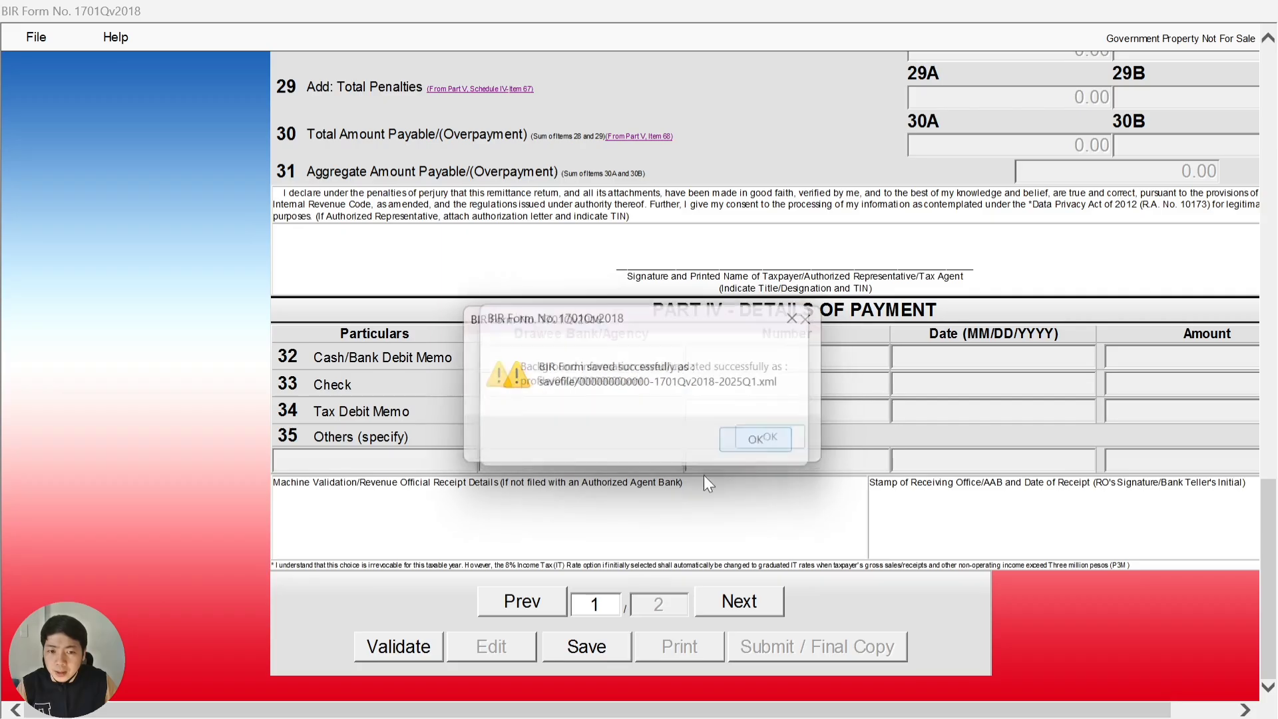
left_click(771, 442)
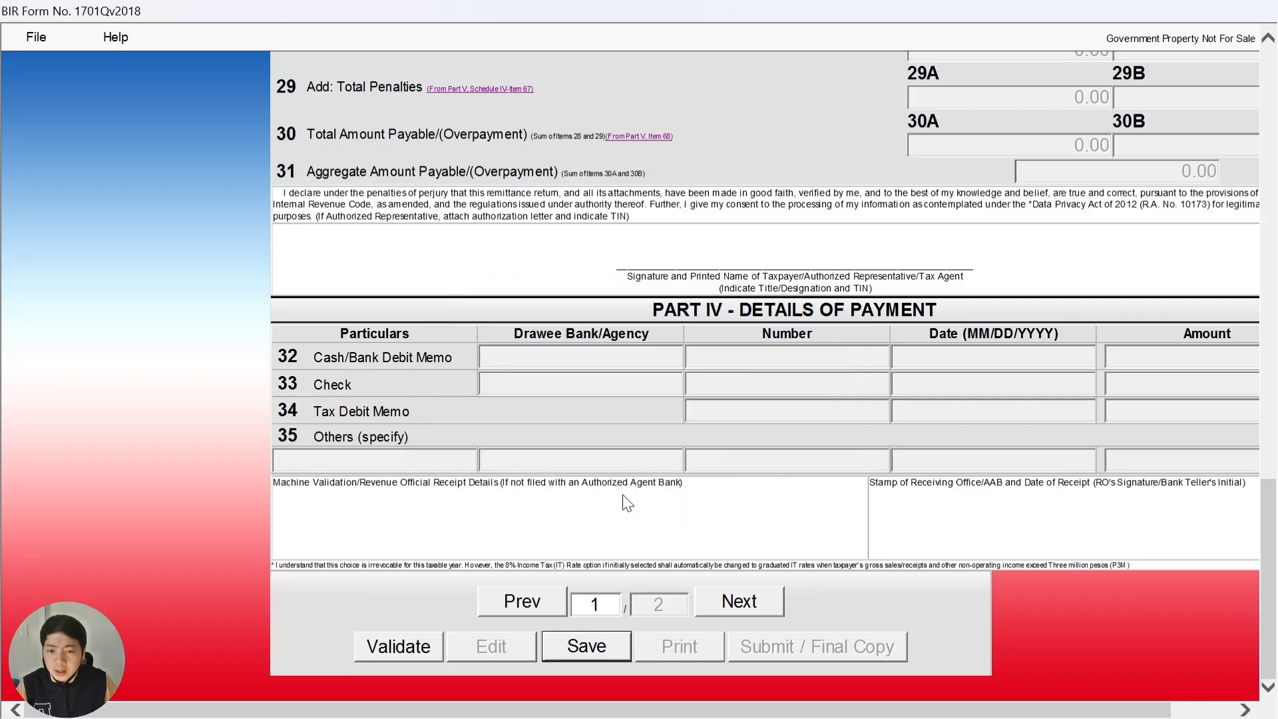
Validate the return, then begin the Final Copy submission but cancel the confirmation
left_click(401, 646)
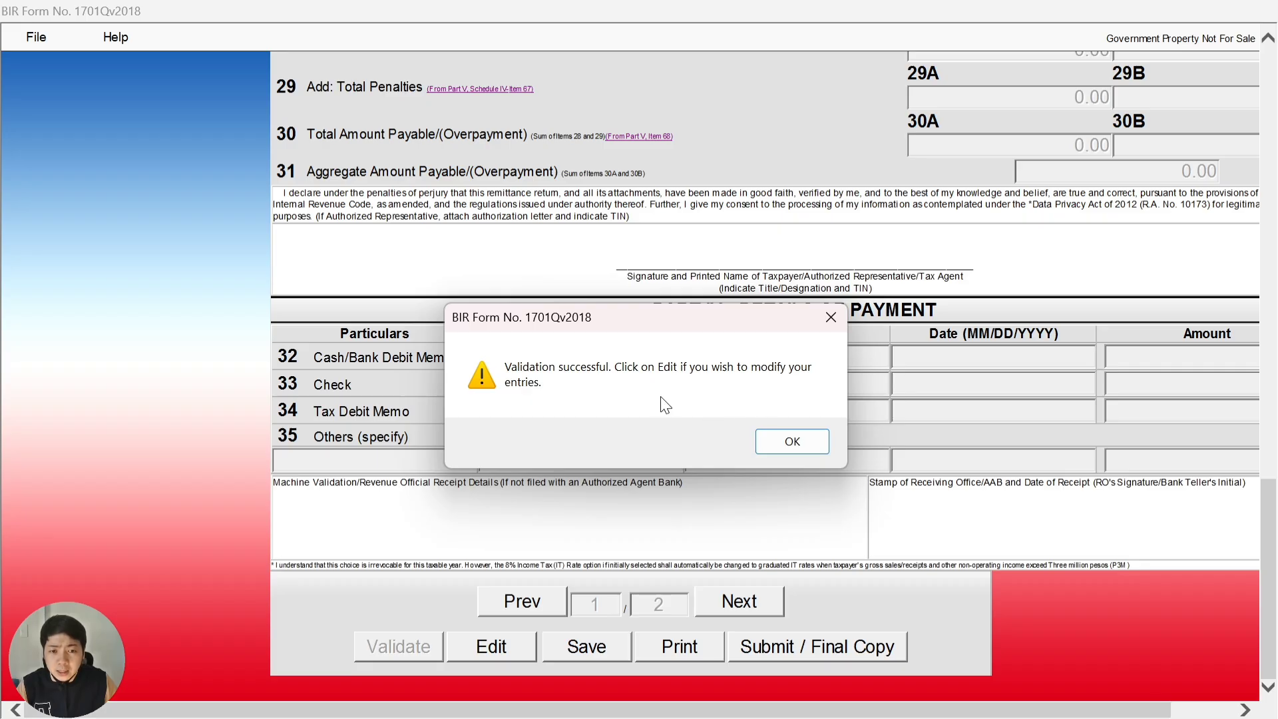
left_click(791, 443)
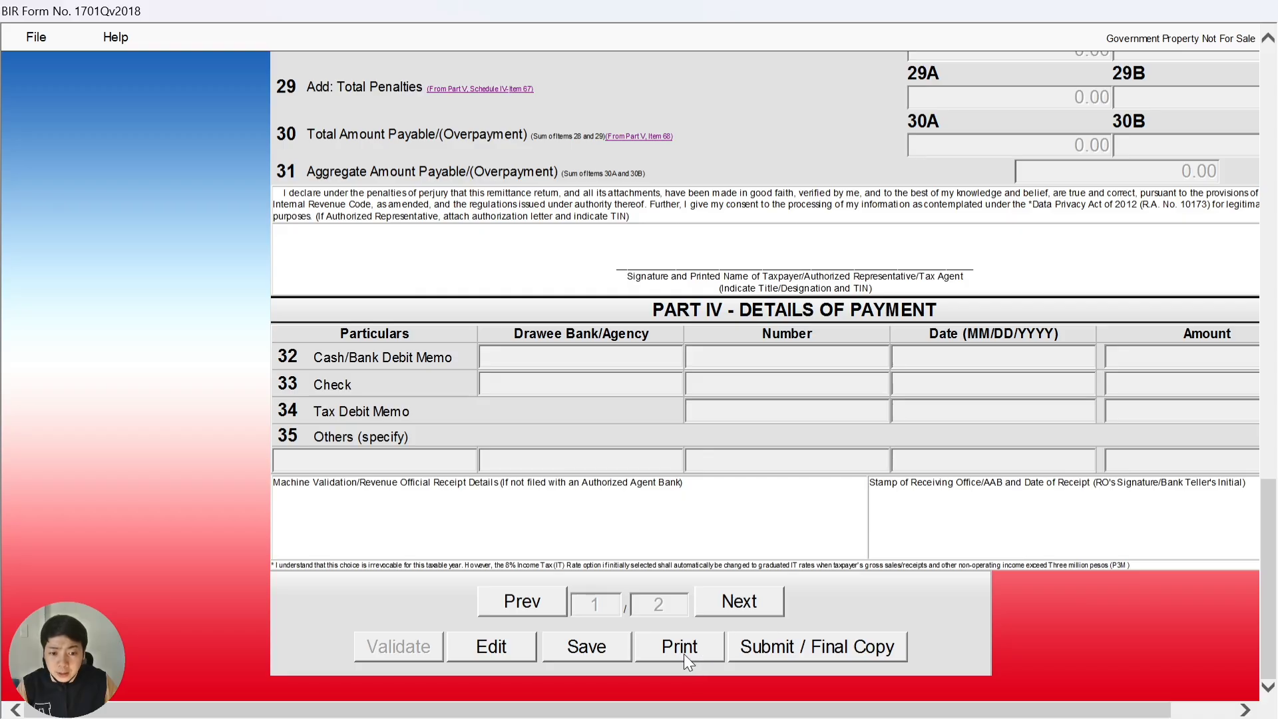
left_click(796, 651)
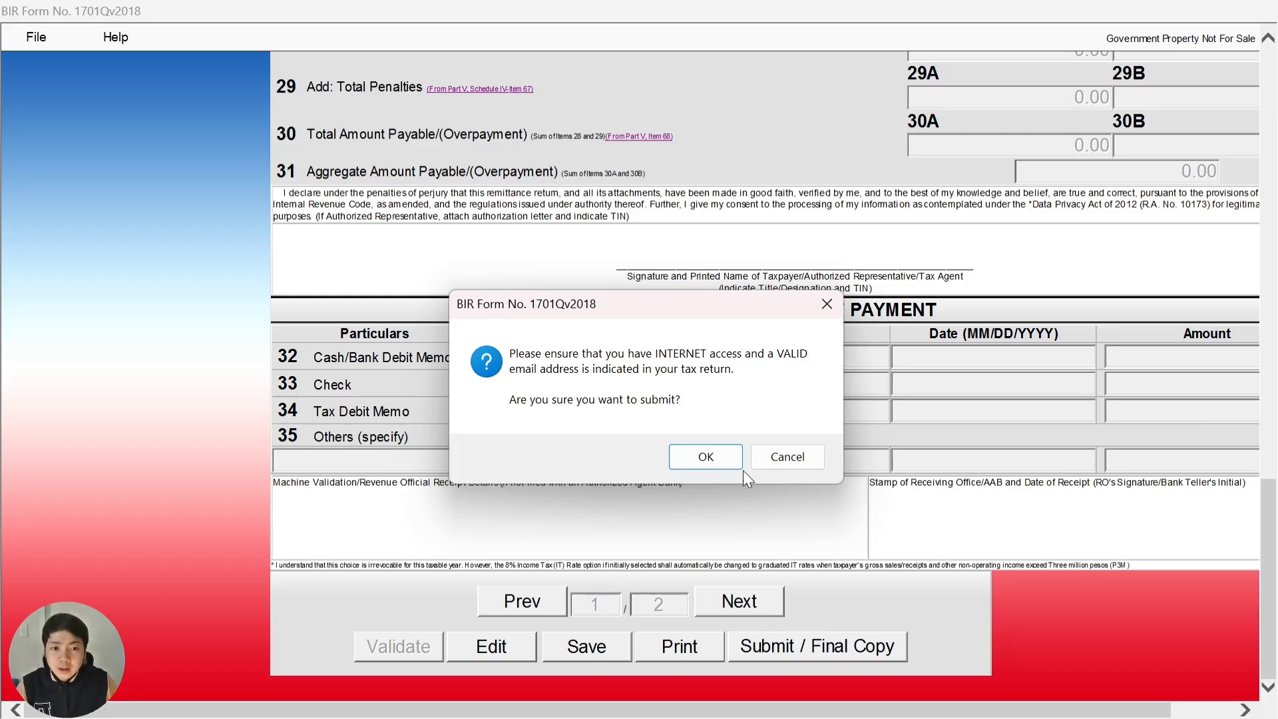
left_click(793, 455)
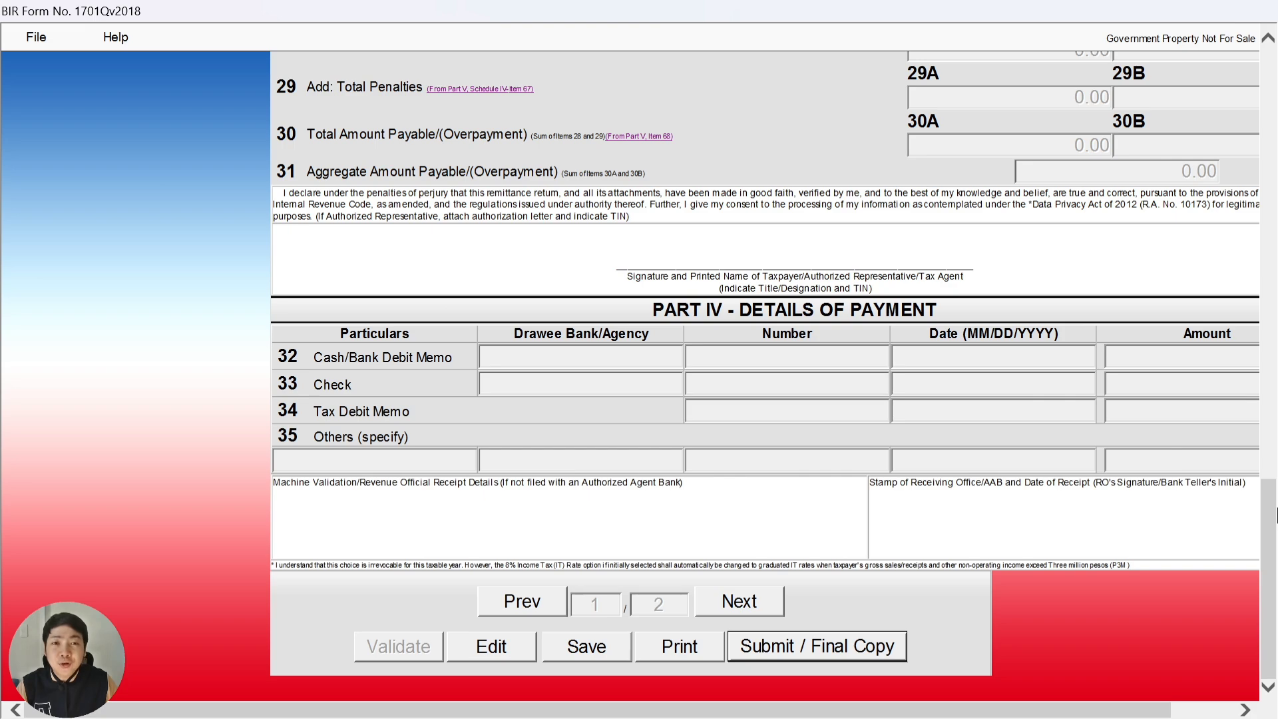